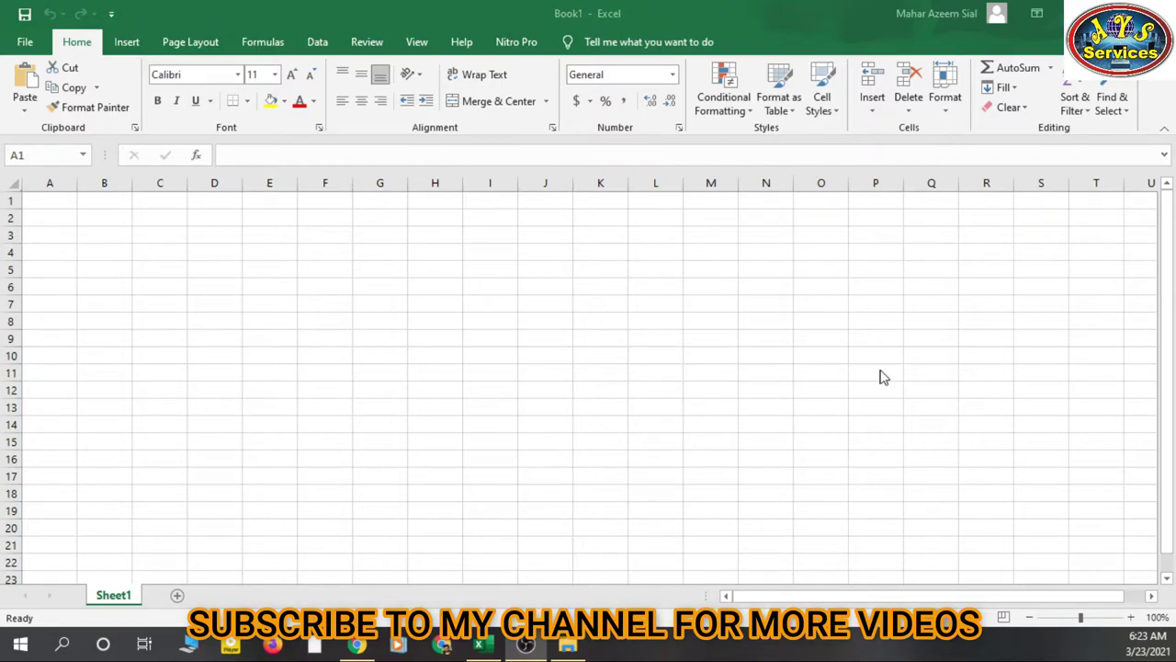
# Step: Look through the ribbon's command sets from File, Home and Insert through to Help and Nitro Pro
pyautogui.click(112, 218)
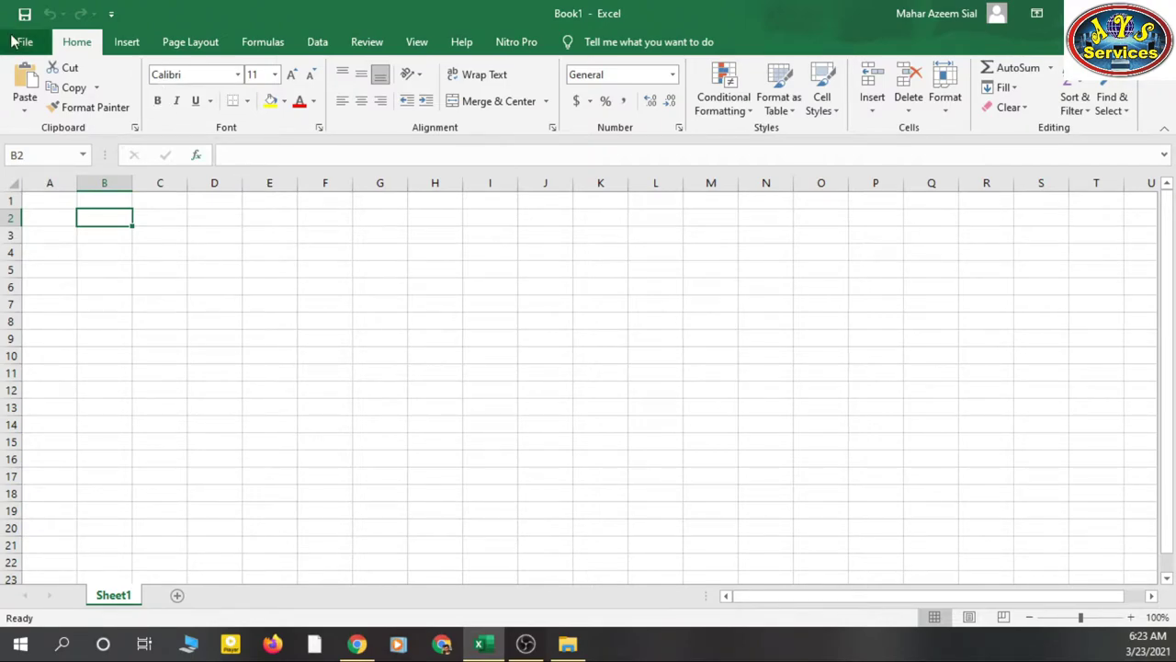
pyautogui.click(113, 41)
pyautogui.click(24, 41)
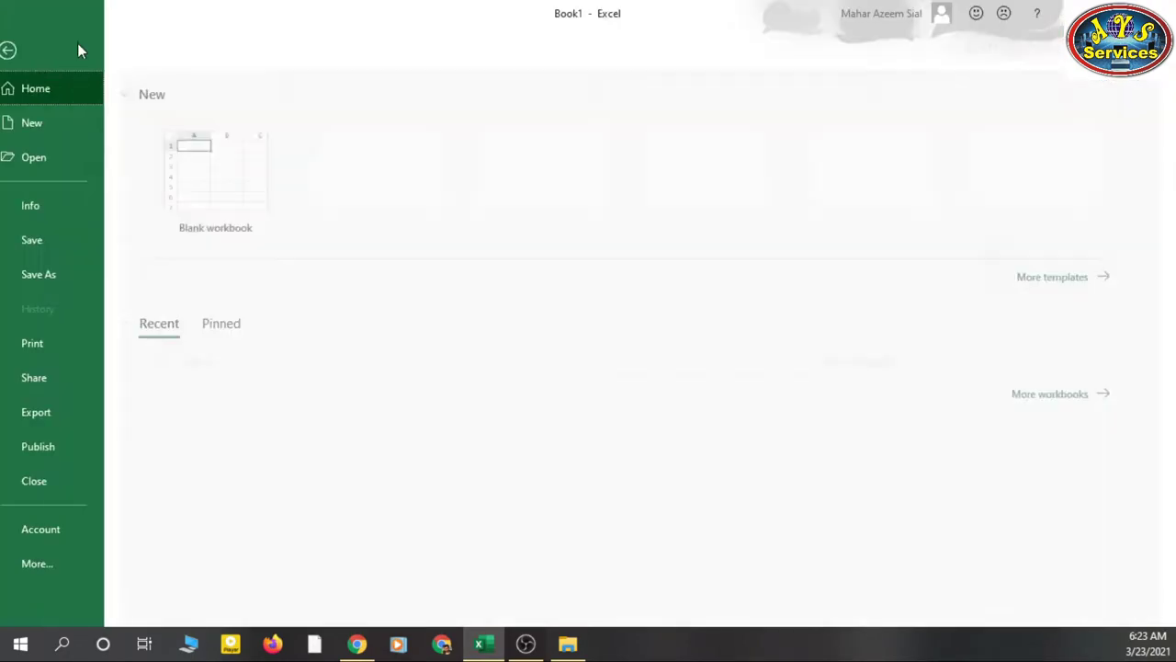
pyautogui.press('Escape')
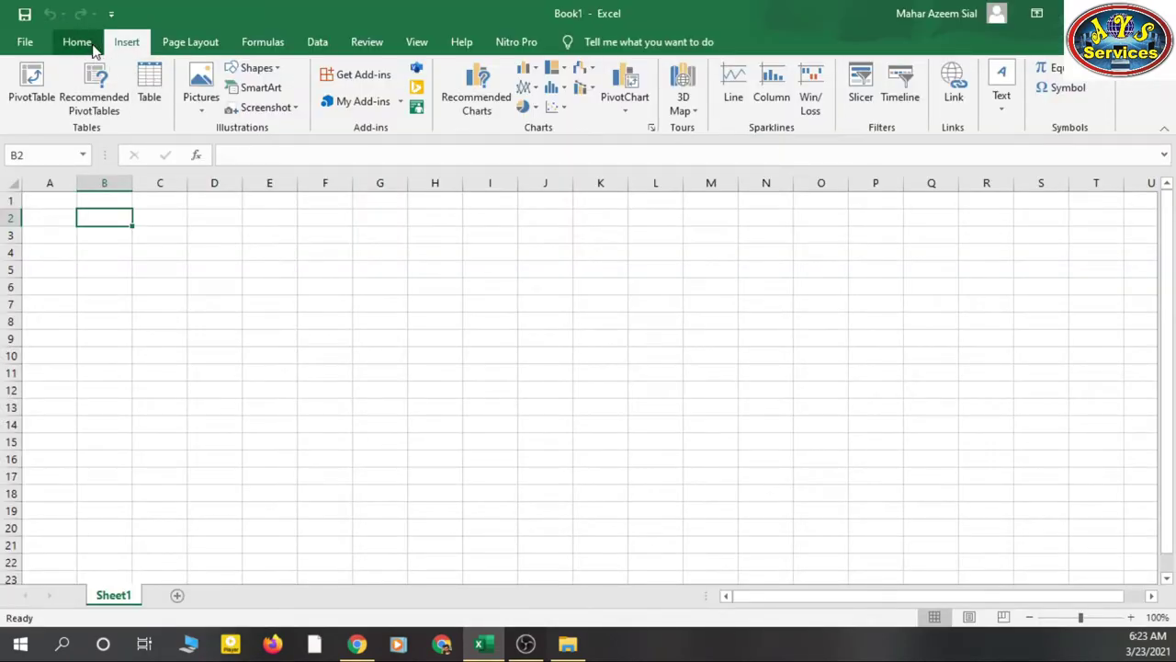
pyautogui.click(79, 46)
pyautogui.click(204, 44)
pyautogui.click(276, 45)
pyautogui.click(313, 46)
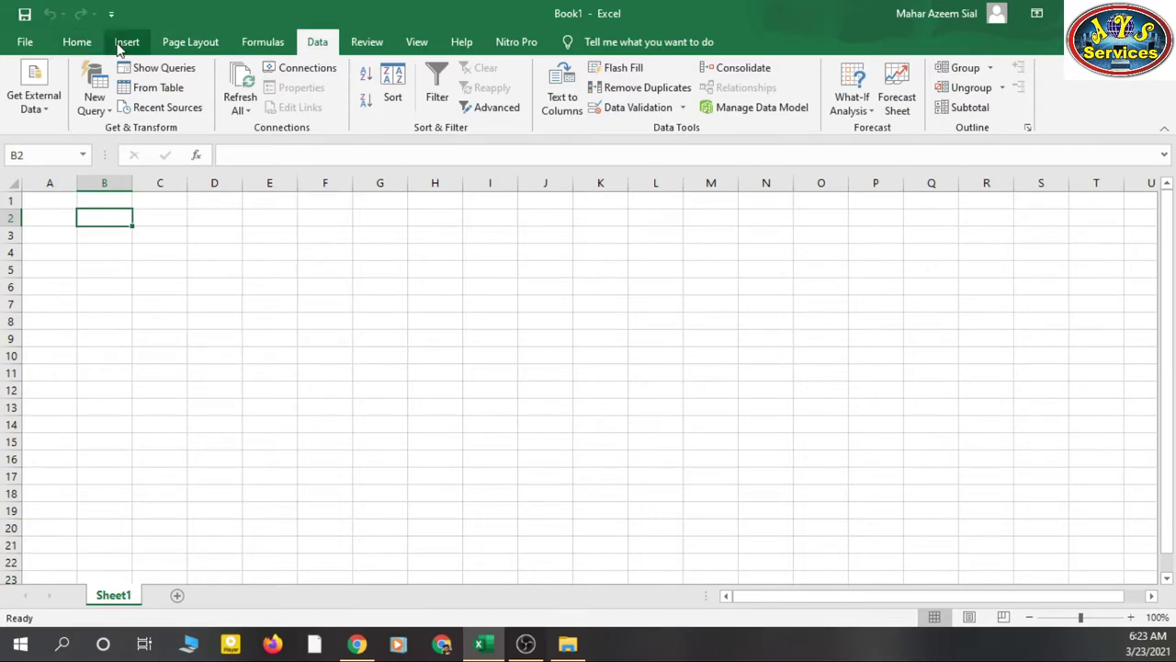
pyautogui.click(78, 43)
pyautogui.click(127, 43)
pyautogui.click(263, 43)
pyautogui.click(317, 44)
pyautogui.click(367, 43)
pyautogui.click(404, 41)
pyautogui.click(461, 41)
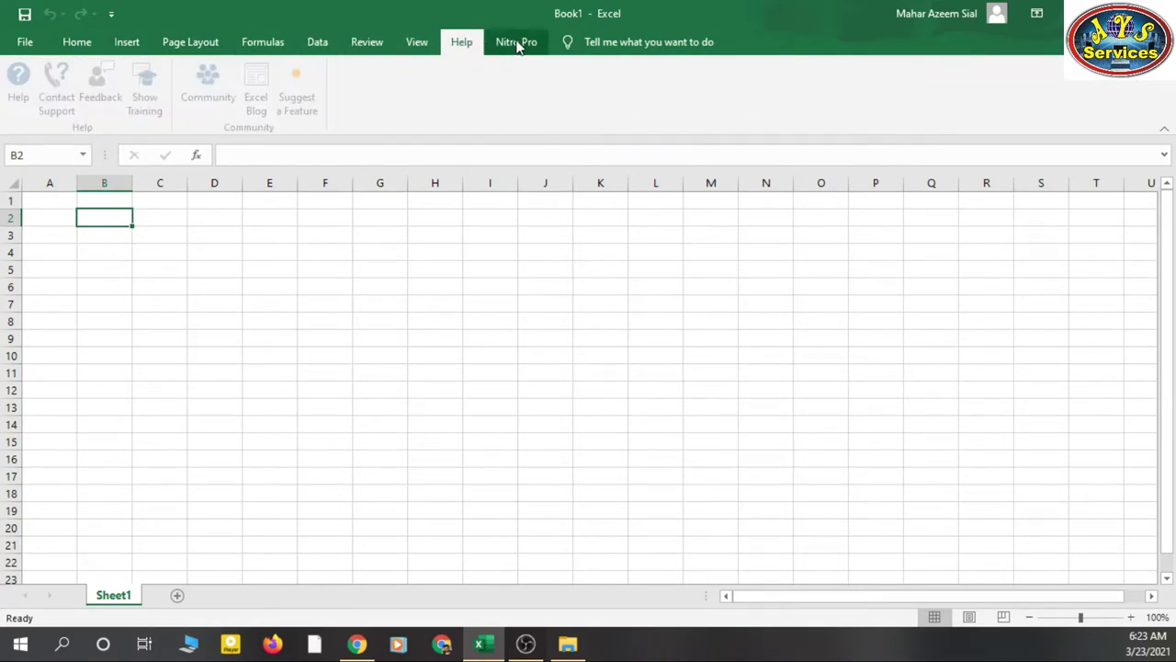
pyautogui.click(514, 41)
pyautogui.scroll(4, 451, 43)
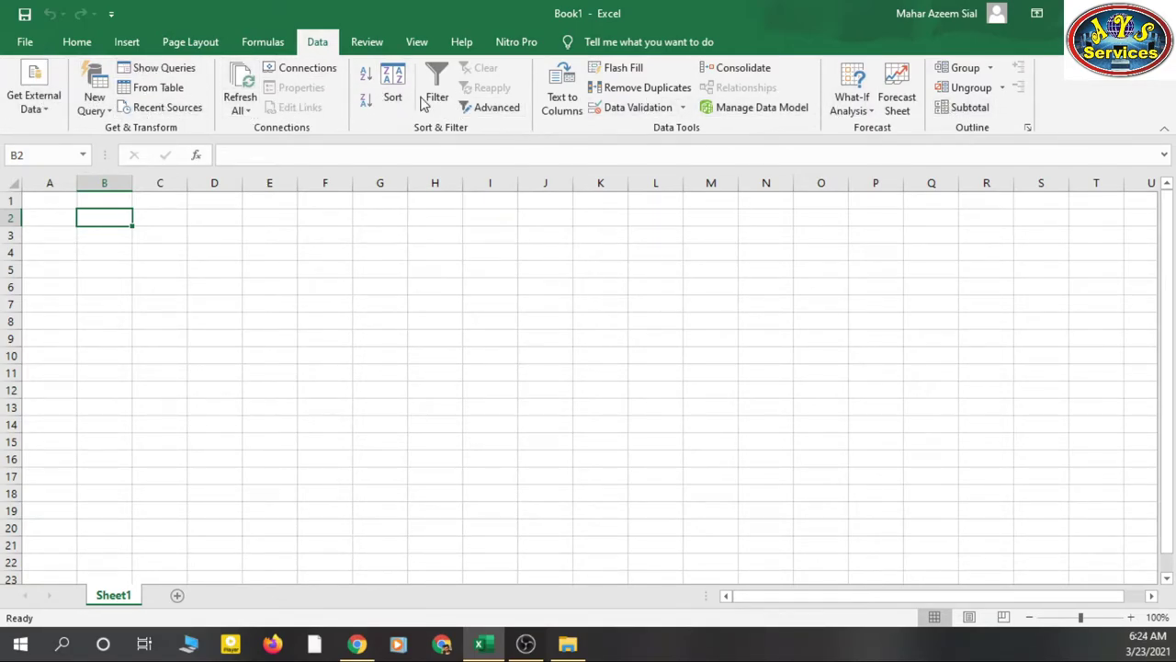
# Step: Examine the Home, Insert, Page Layout and Formulas command groups, including the Page Setup options
pyautogui.click(79, 42)
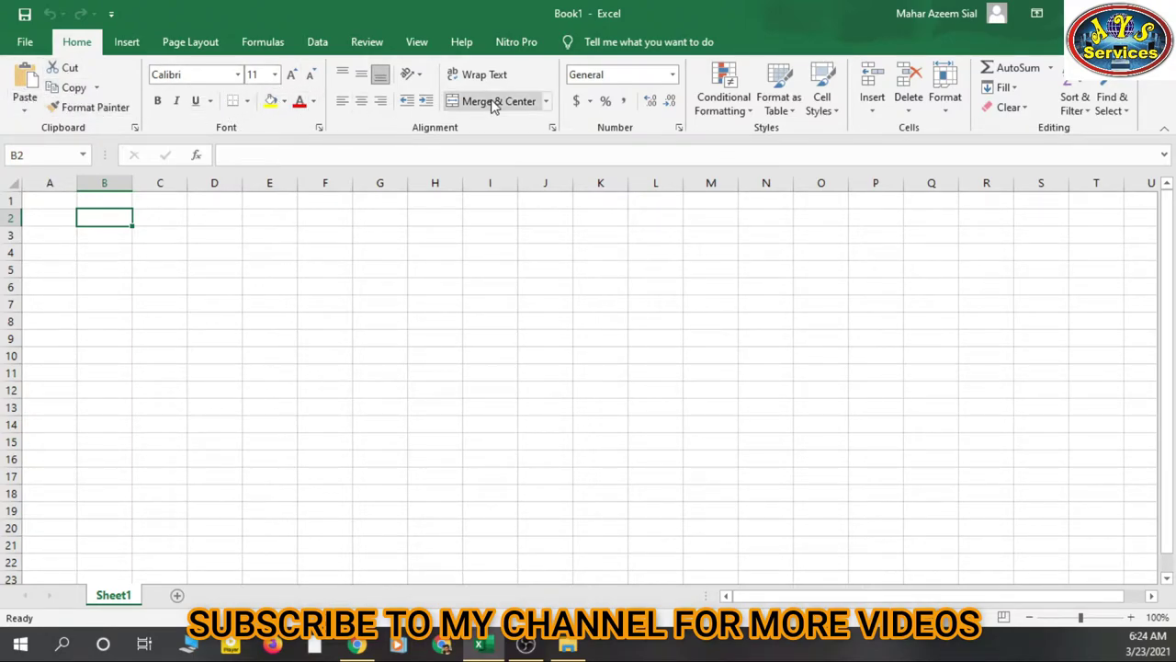
pyautogui.click(143, 43)
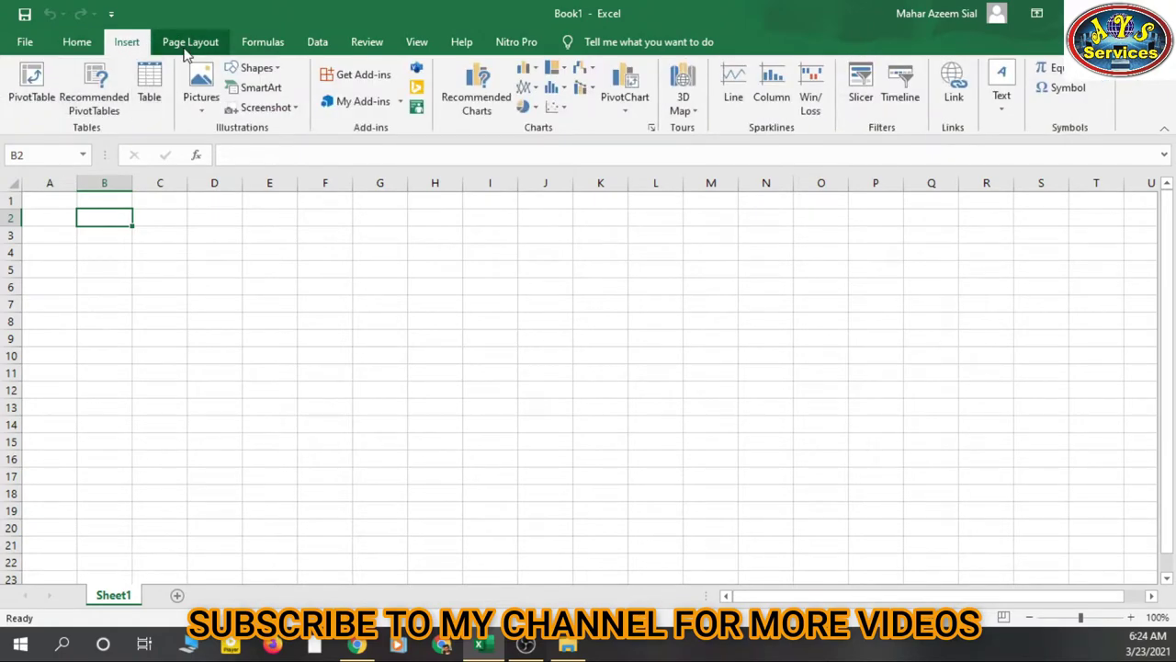
pyautogui.click(189, 42)
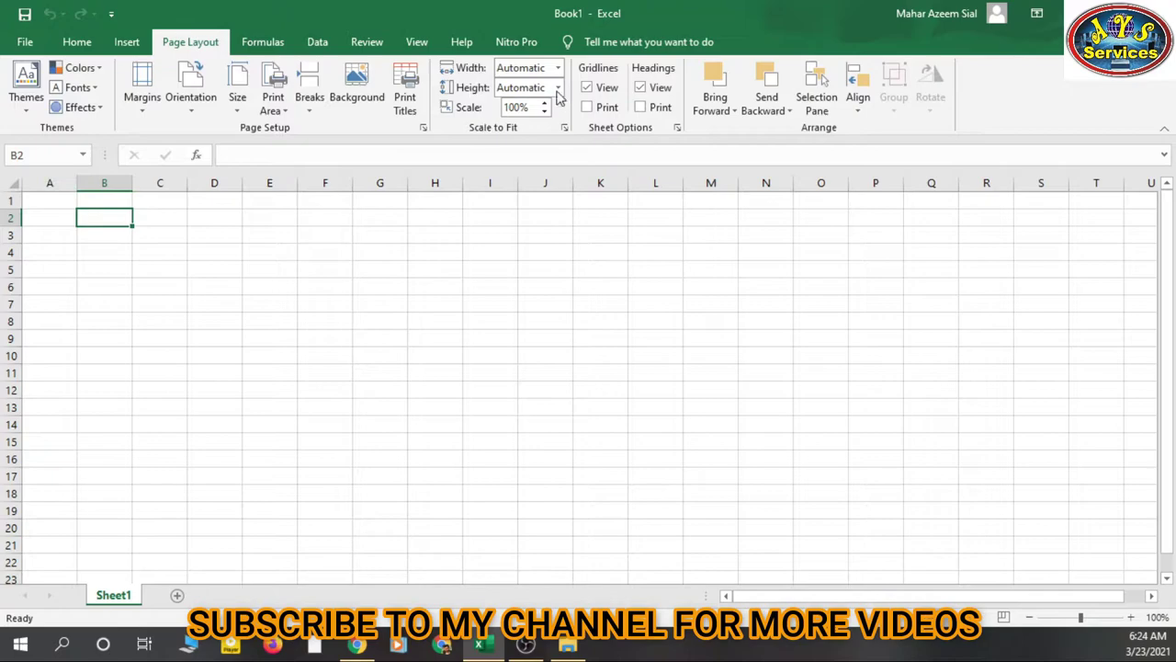
pyautogui.click(275, 42)
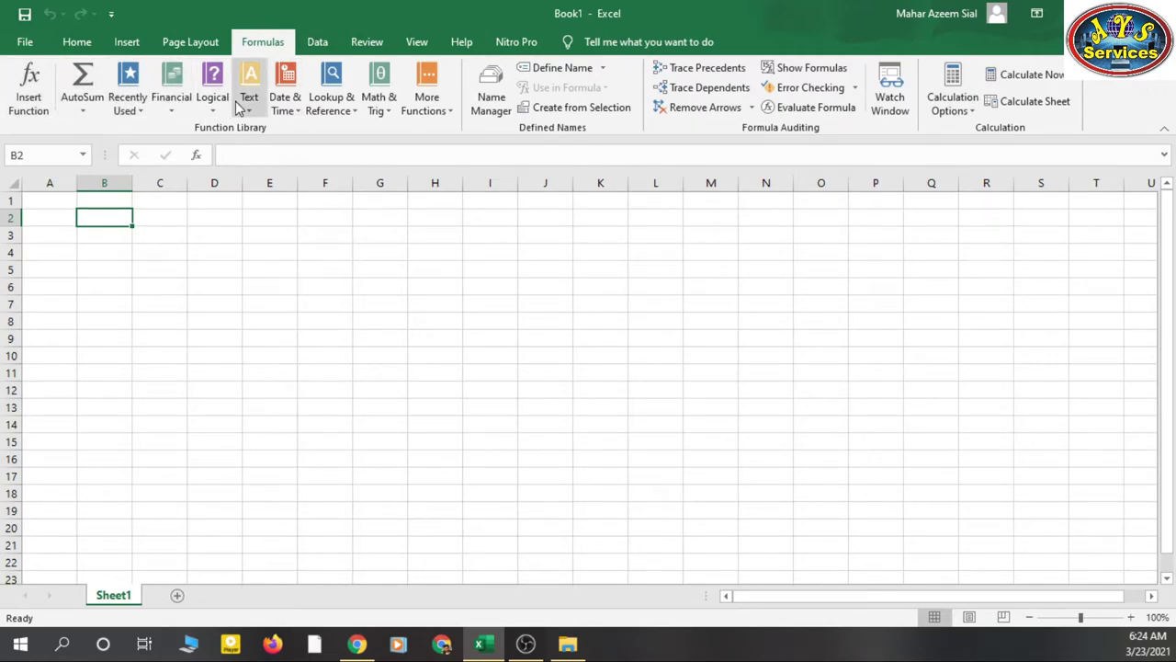
pyautogui.click(128, 43)
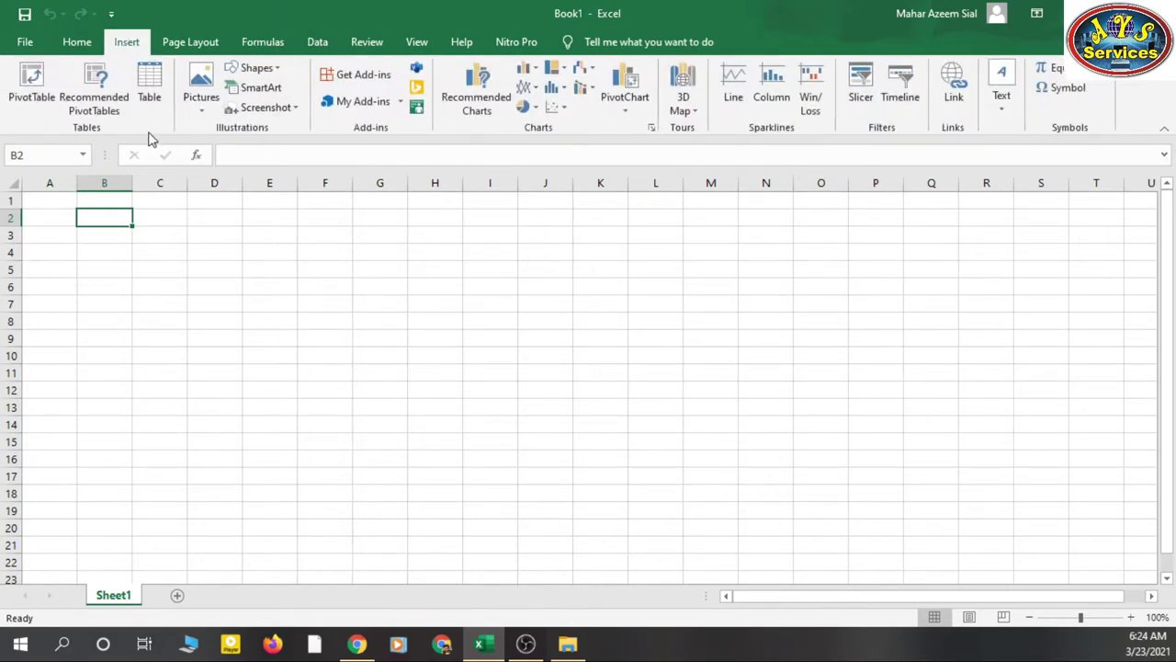
pyautogui.click(204, 45)
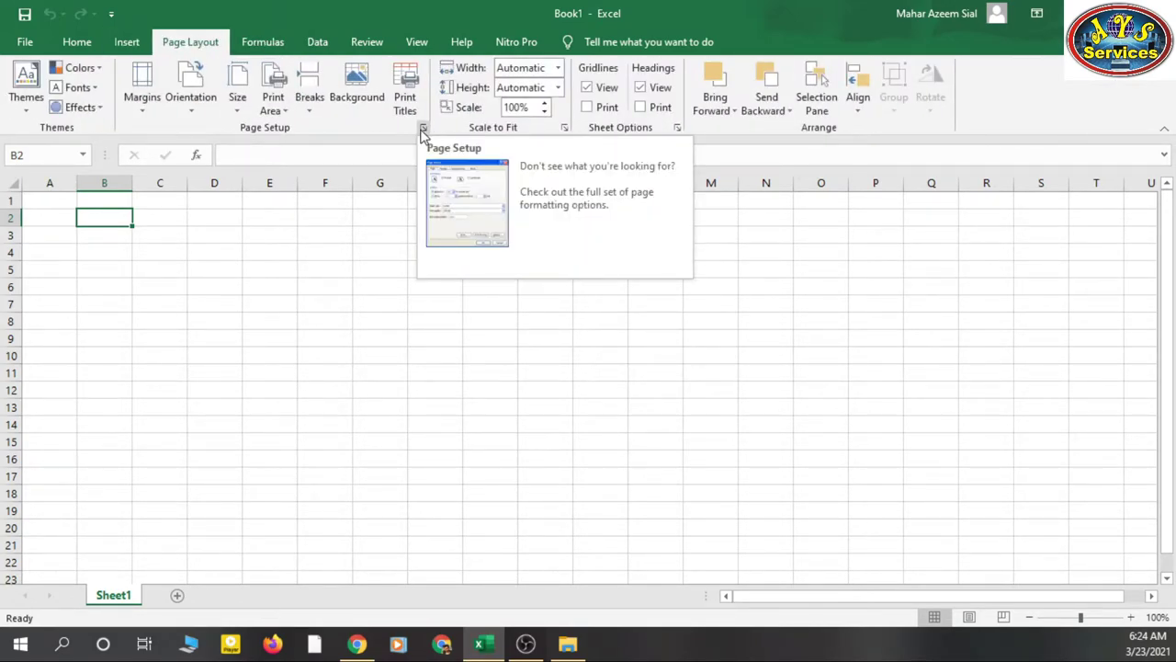
pyautogui.click(424, 131)
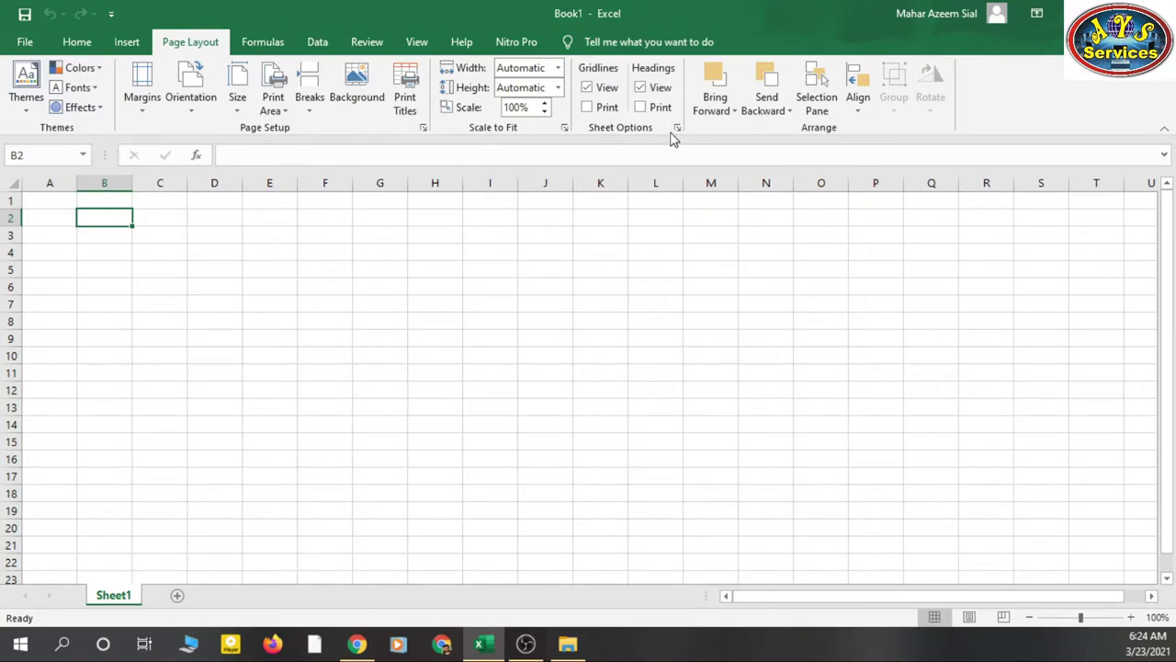
# Step: Review the Insert, Formulas and Data command groups, and return to Page Layout to examine its Sheet Options group
pyautogui.click(143, 45)
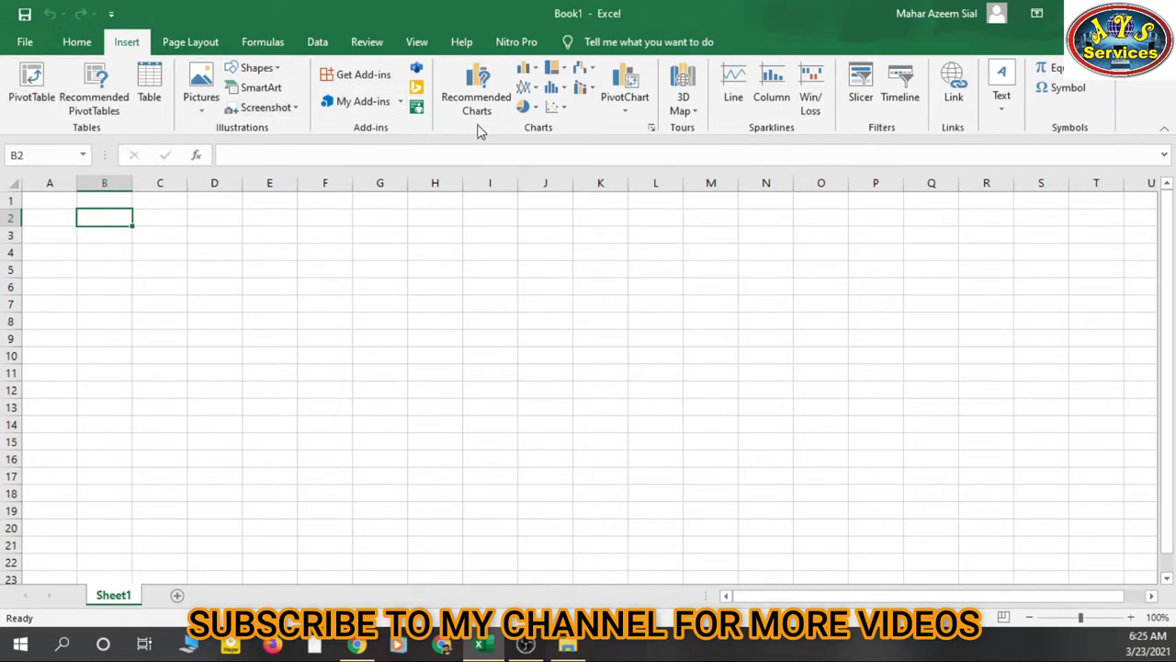
pyautogui.click(188, 44)
pyautogui.click(260, 46)
pyautogui.click(317, 42)
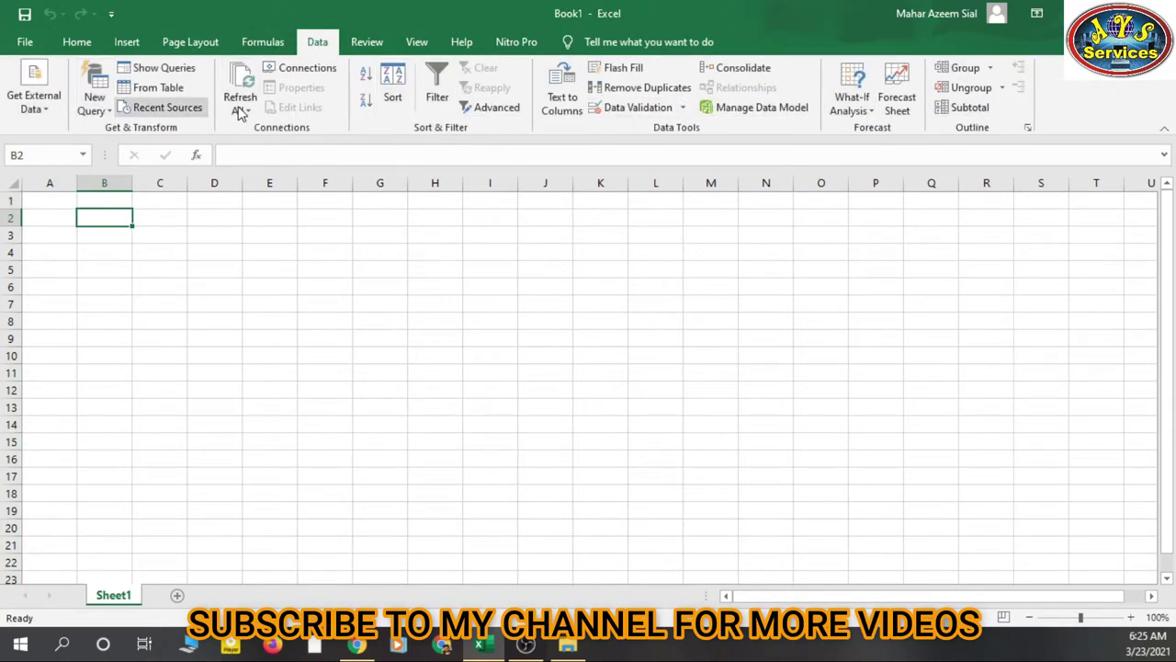
pyautogui.click(261, 43)
pyautogui.click(181, 43)
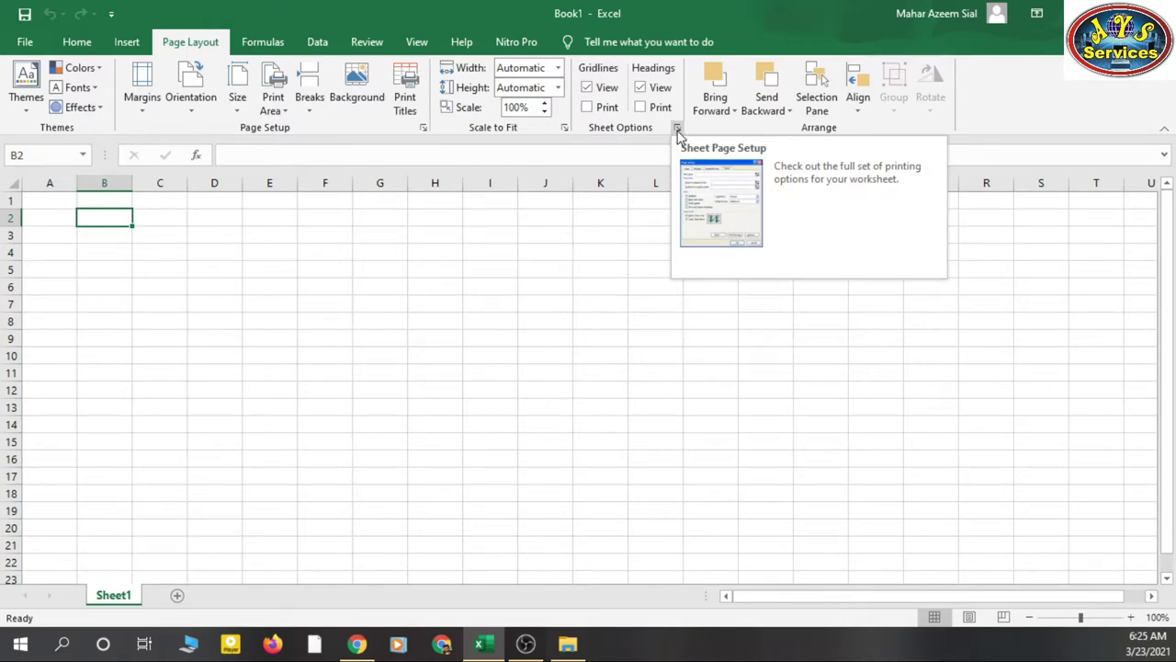
# Step: Select cells G5 and P5 in turn on Sheet1, and add two blank worksheets after it
pyautogui.click(360, 267)
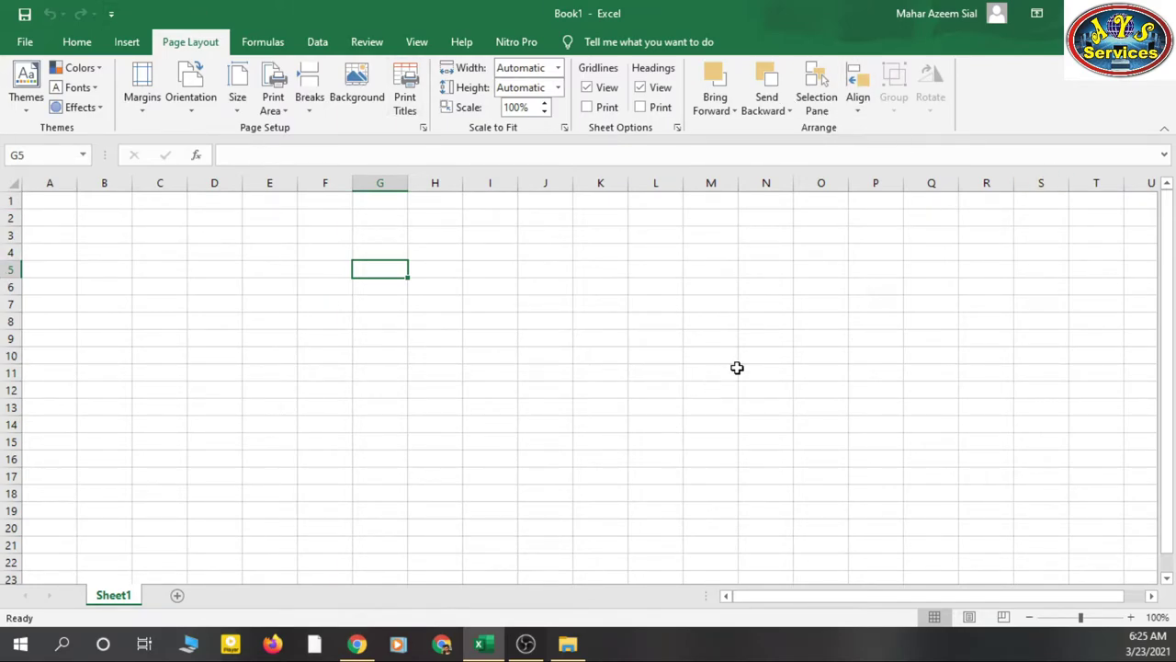
pyautogui.click(865, 266)
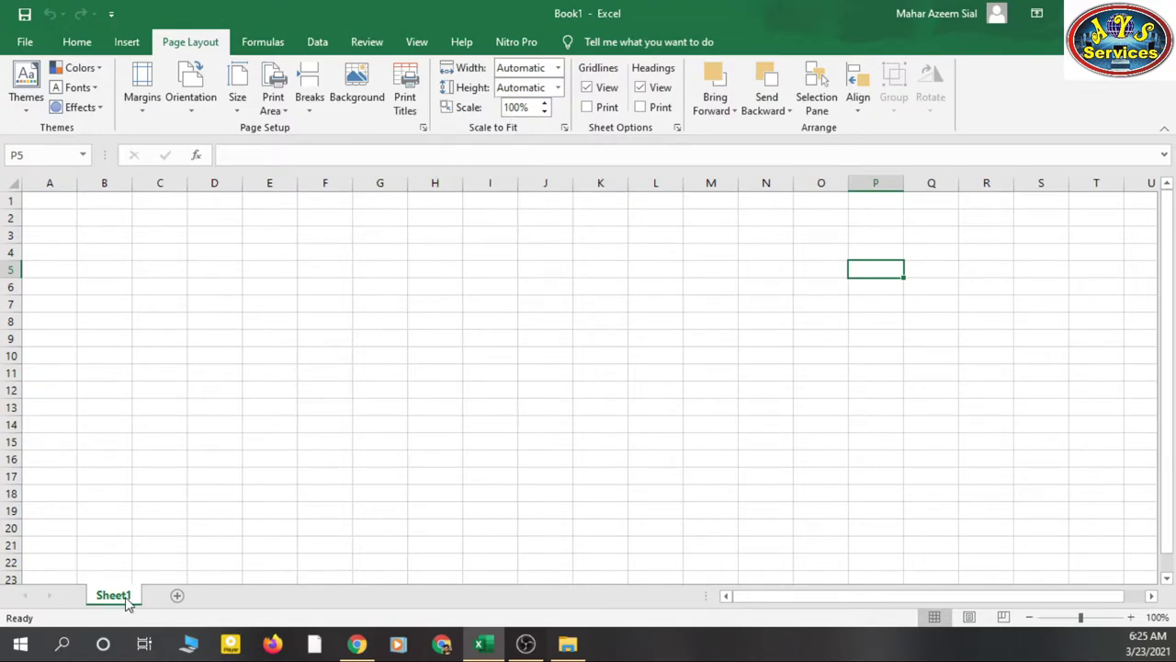
pyautogui.click(178, 596)
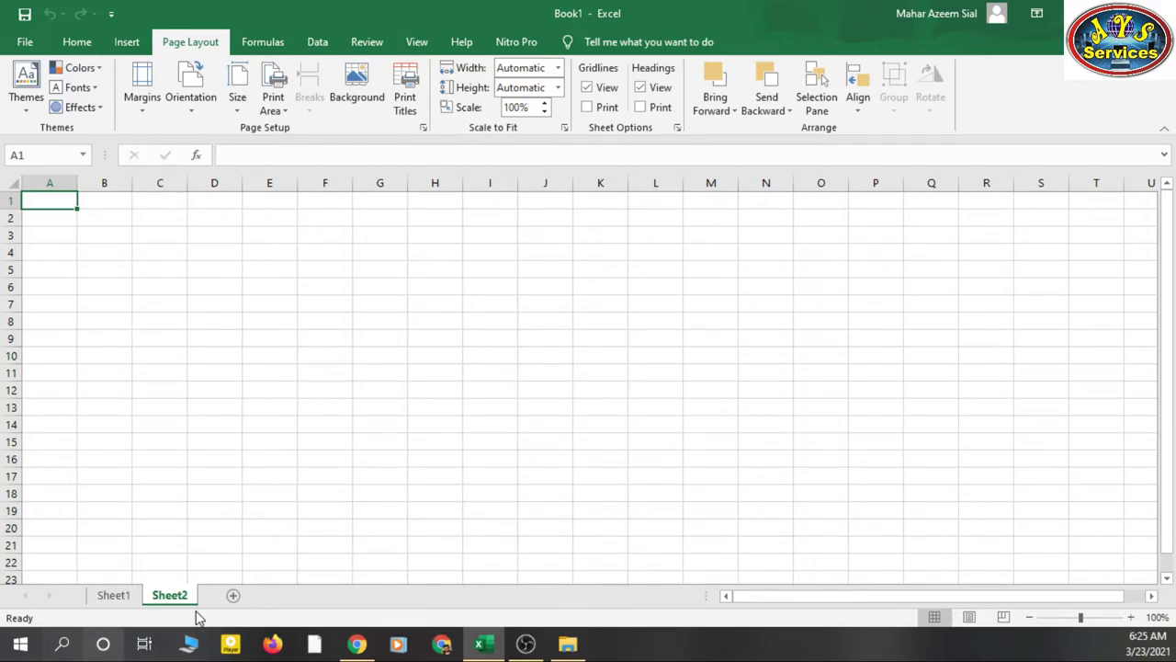
pyautogui.click(235, 595)
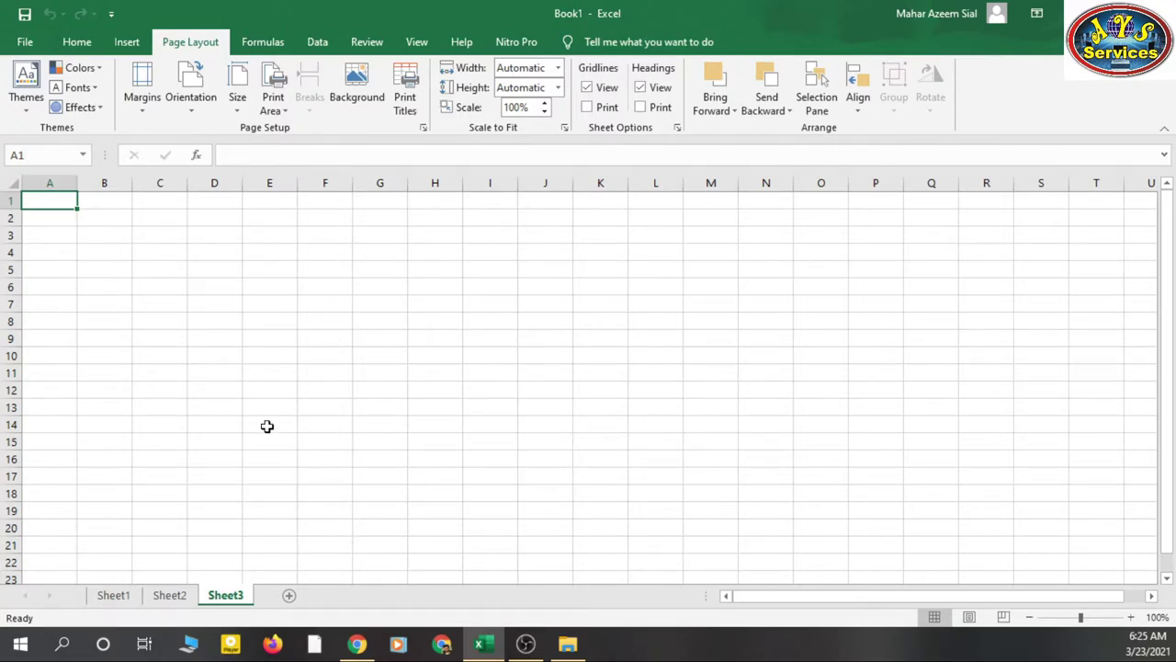
# Step: Switch back and forth among Sheet1, Sheet2 and Sheet3 to view each worksheet, ending with cell E16 selected on Sheet3
pyautogui.click(169, 595)
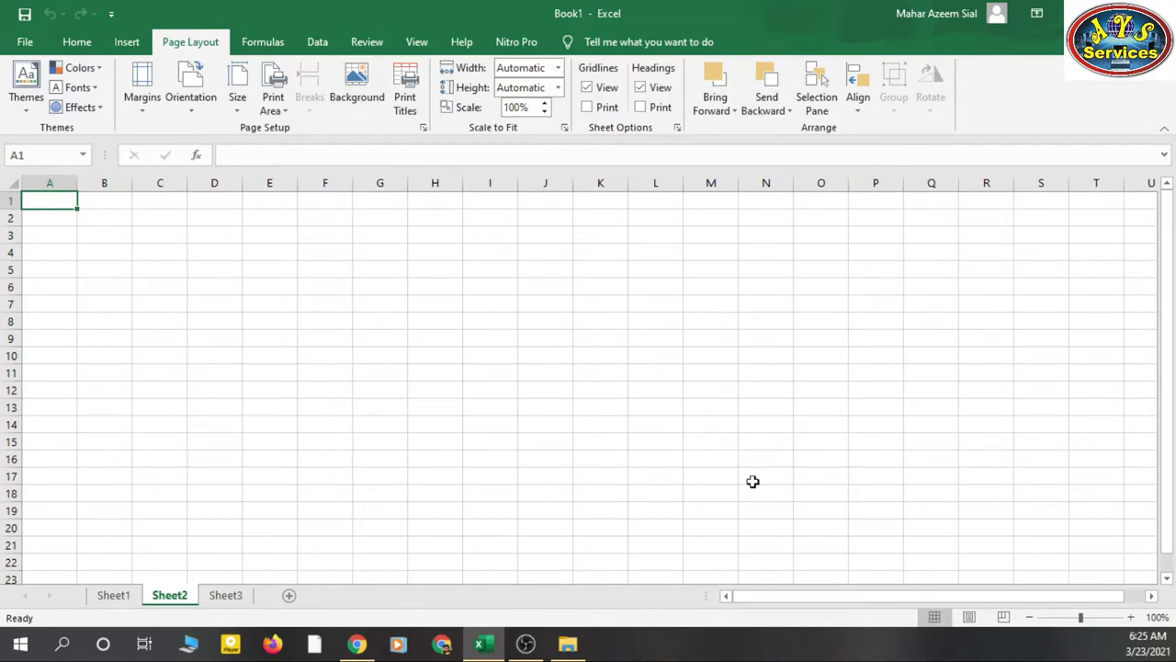
pyautogui.click(228, 597)
pyautogui.click(170, 596)
pyautogui.click(118, 597)
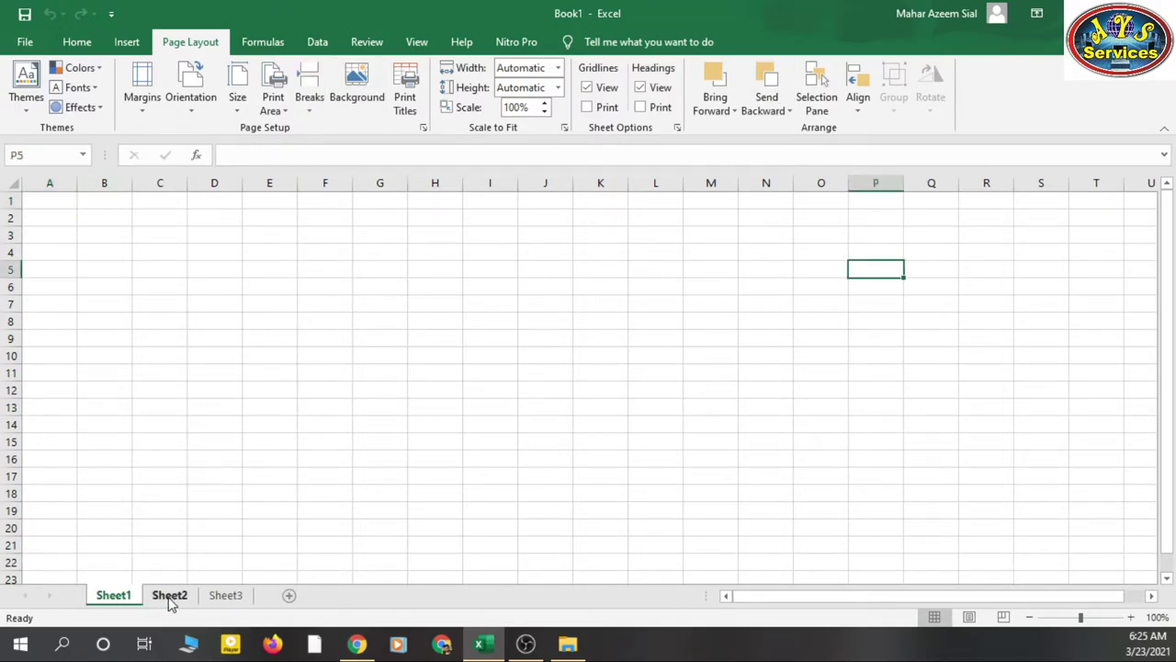
pyautogui.click(169, 596)
pyautogui.click(219, 596)
pyautogui.click(118, 597)
pyautogui.click(170, 596)
pyautogui.click(225, 596)
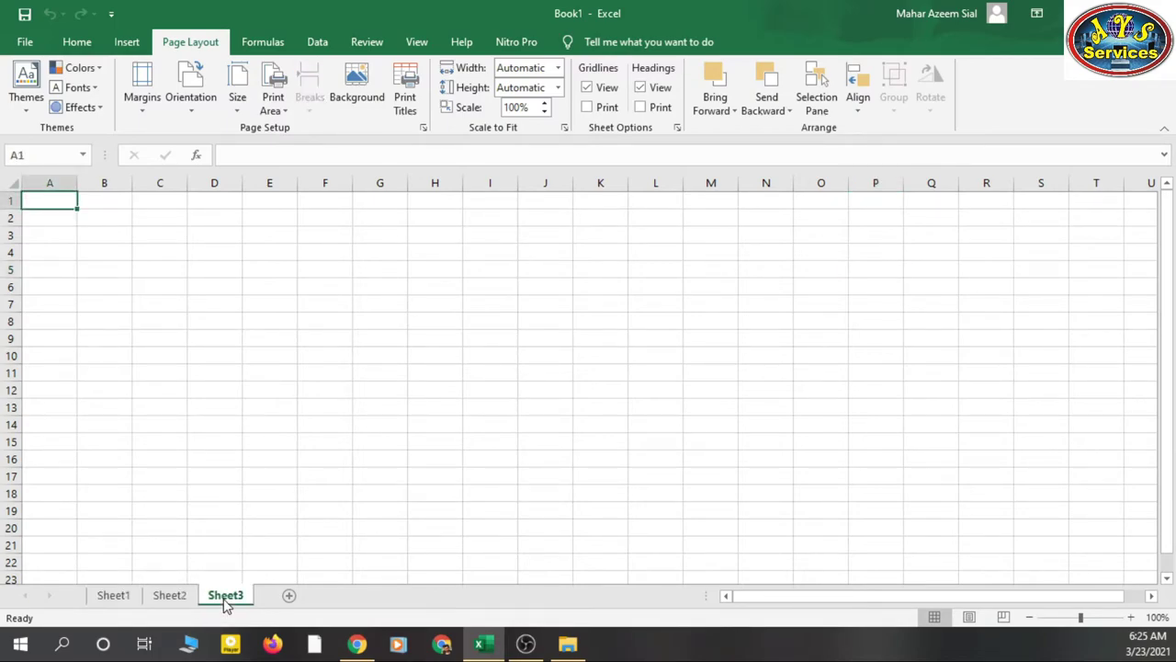
pyautogui.click(113, 596)
pyautogui.click(169, 596)
pyautogui.click(220, 597)
pyautogui.click(281, 457)
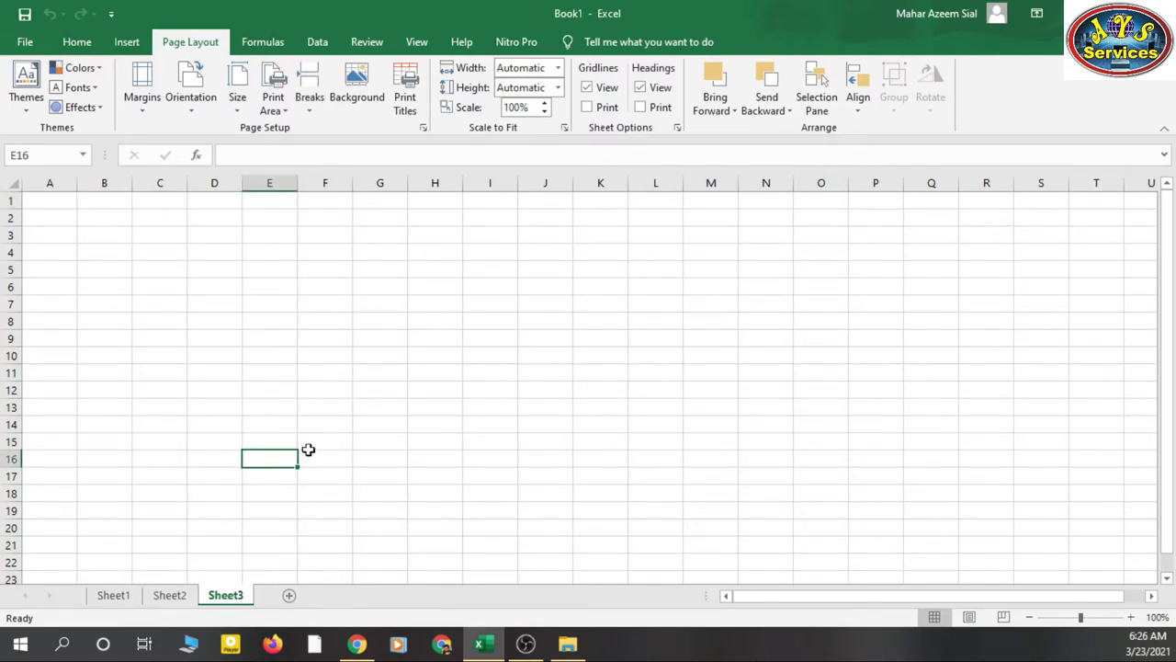
# Step: Return to Sheet1 and highlight whole columns A, B, C, D and E one at a time
pyautogui.click(127, 41)
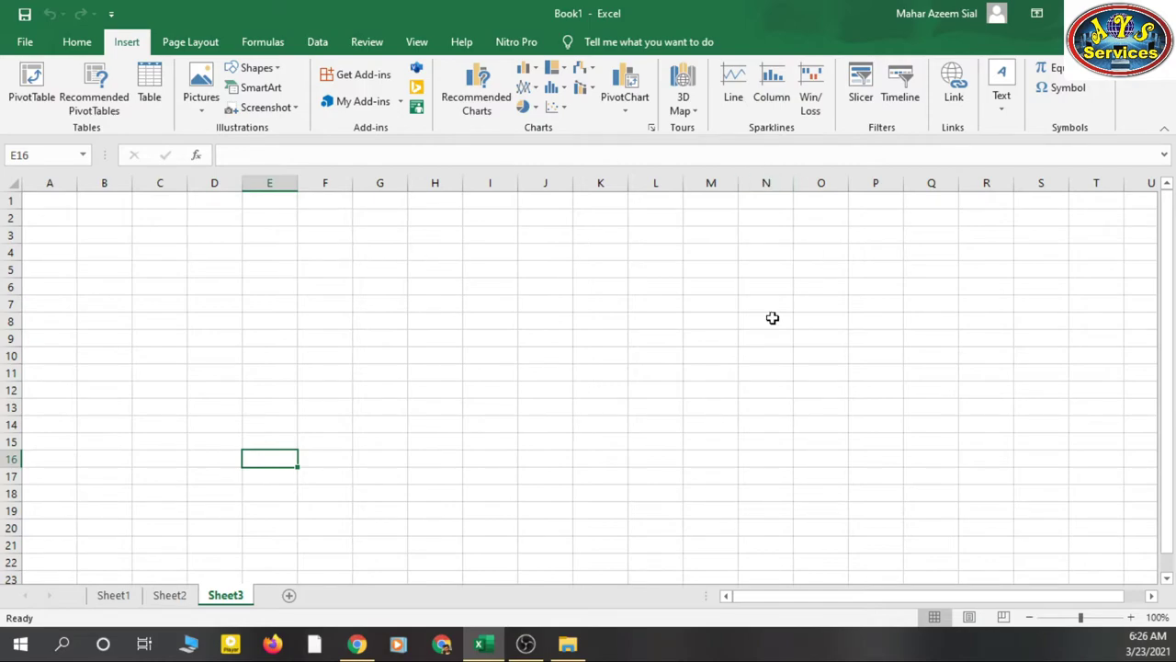
pyautogui.click(155, 597)
pyautogui.click(94, 597)
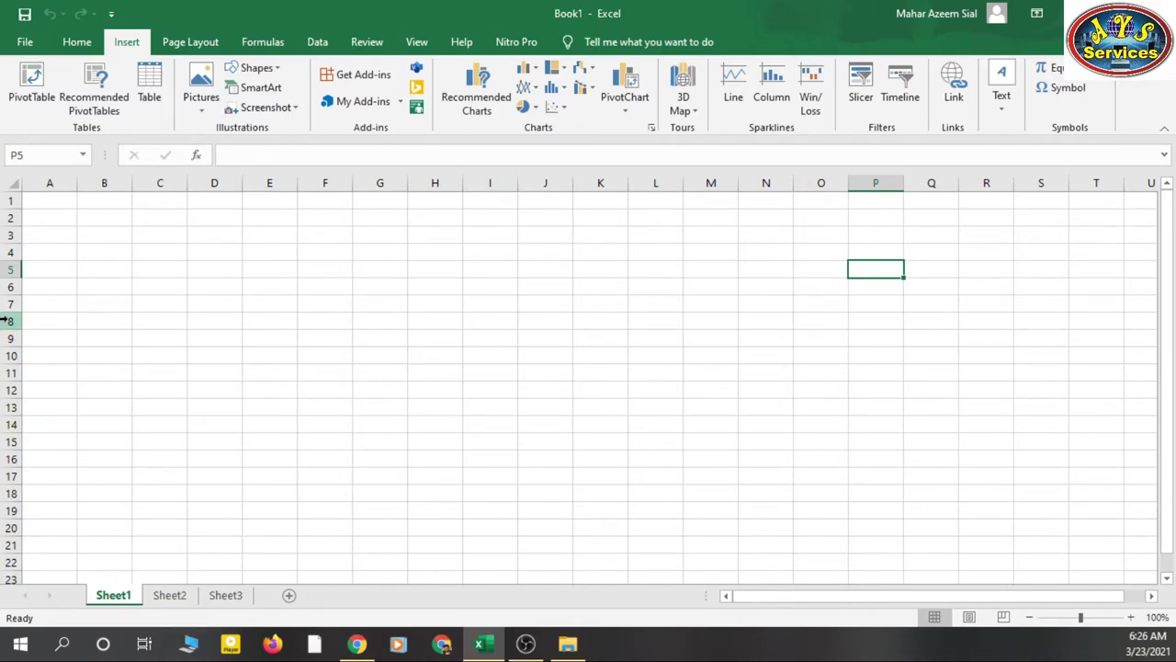
pyautogui.click(58, 216)
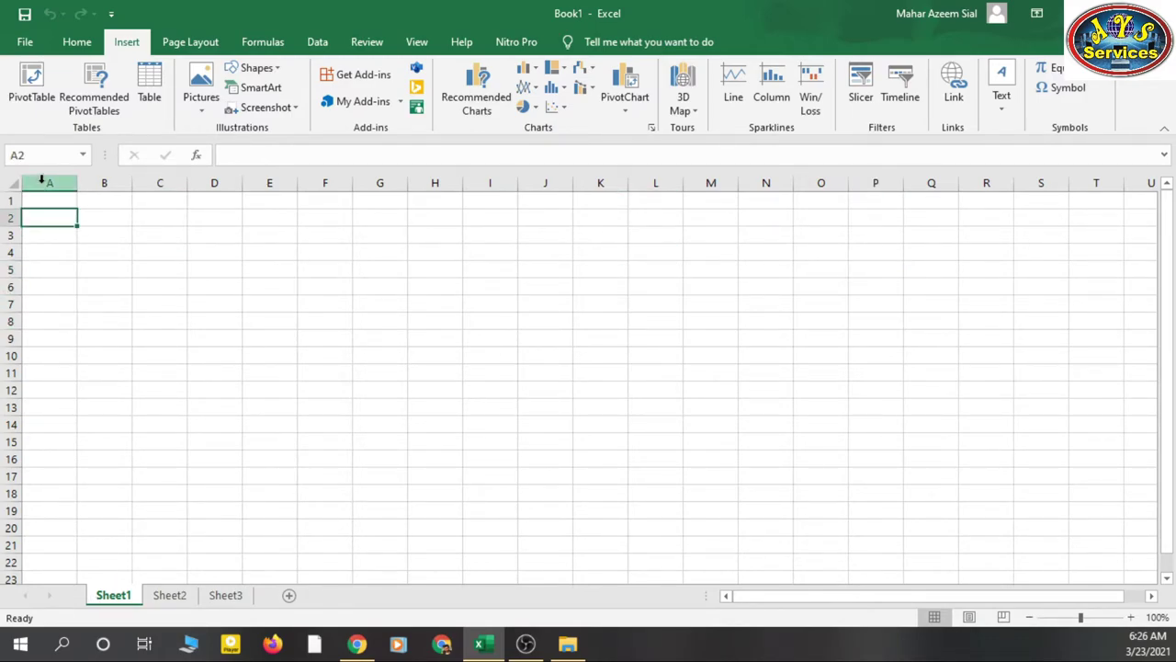
pyautogui.click(41, 178)
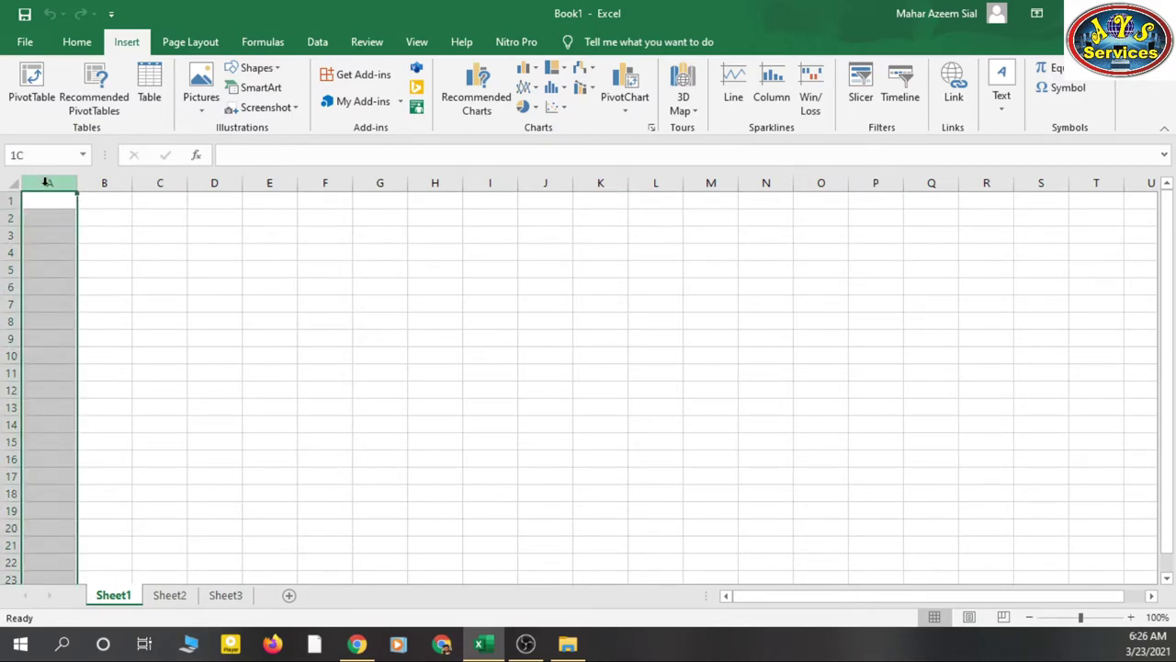
pyautogui.click(112, 183)
pyautogui.click(171, 183)
pyautogui.click(220, 183)
pyautogui.click(270, 182)
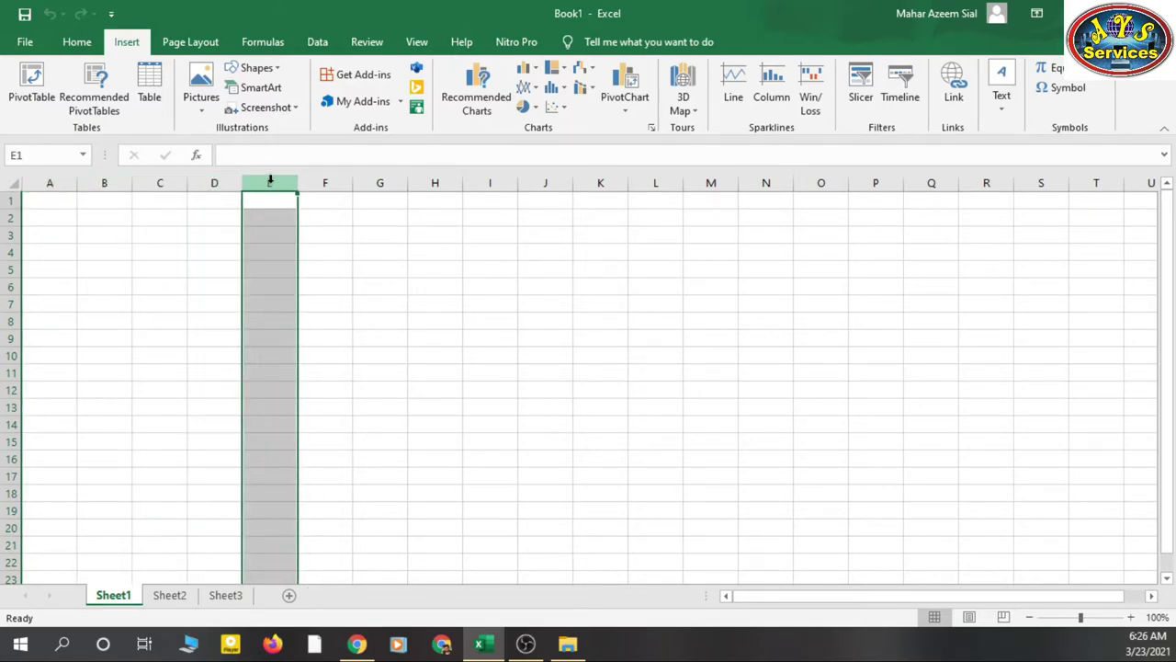
# Step: Highlight columns A, B and C again one by one, followed by column A and column M
pyautogui.click(50, 183)
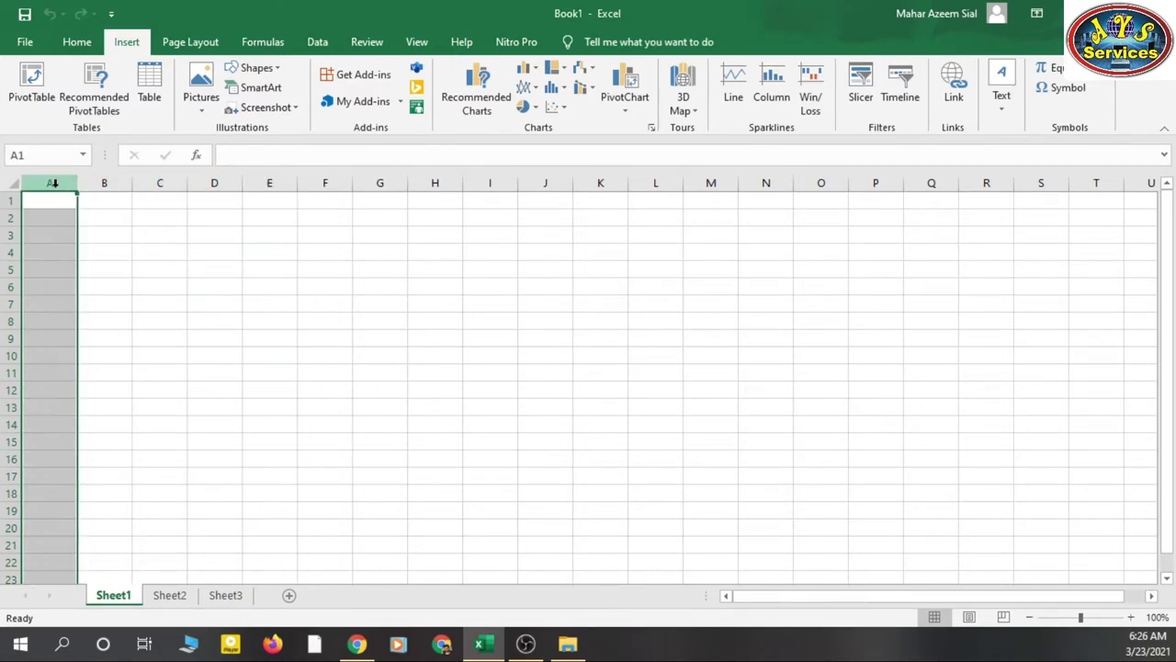
pyautogui.click(103, 183)
pyautogui.click(156, 176)
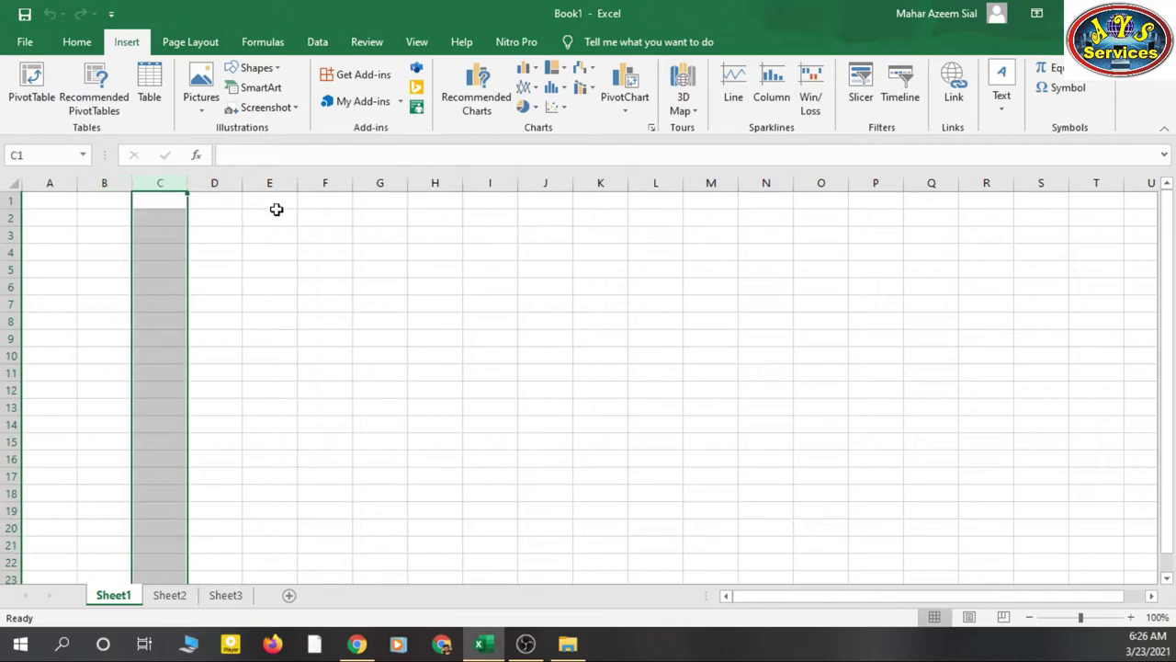
pyautogui.click(50, 181)
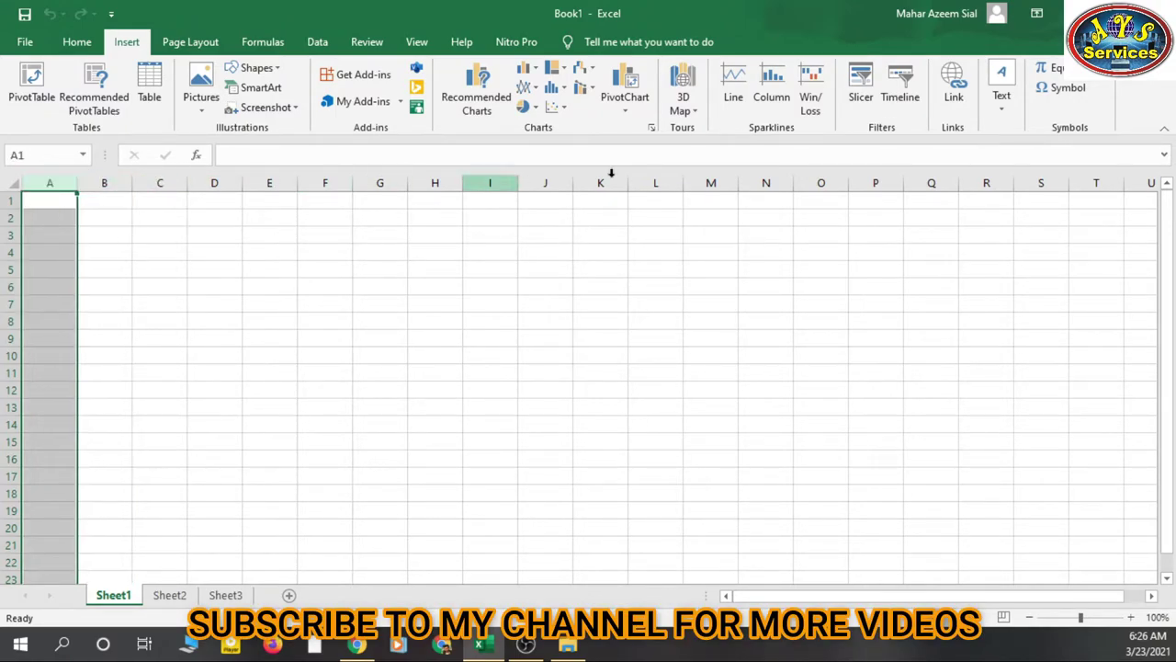
pyautogui.click(698, 177)
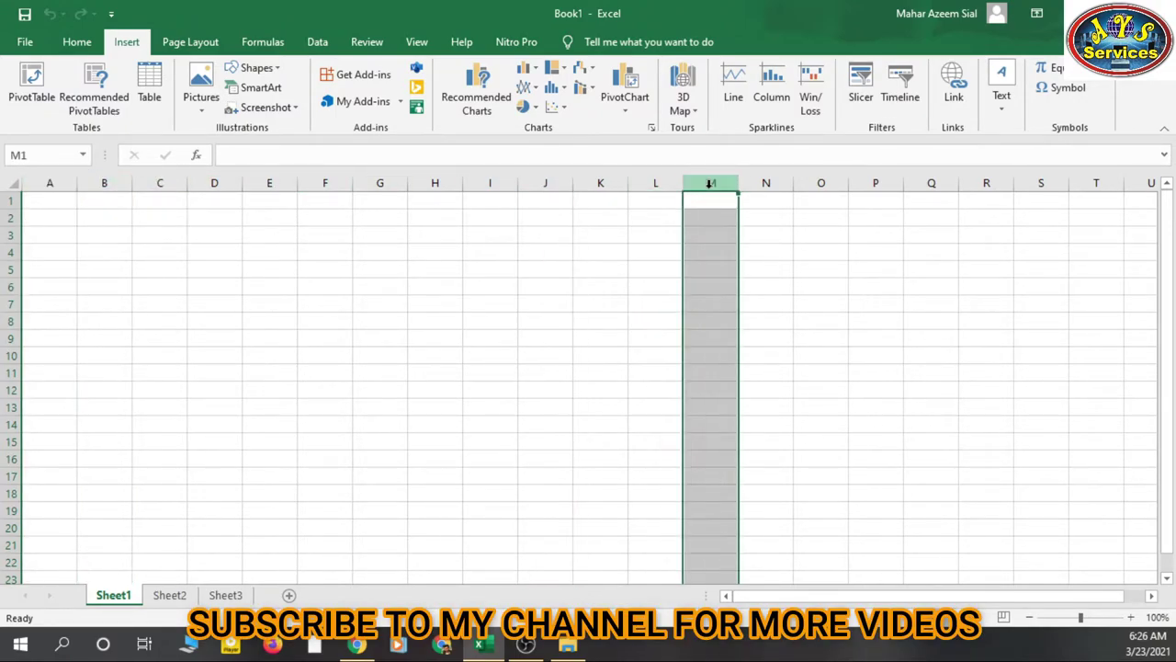
# Step: Highlight whole rows 1, 2 and 3 one at a time, and go back to row 1
pyautogui.click(7, 200)
pyautogui.click(8, 218)
pyautogui.click(7, 236)
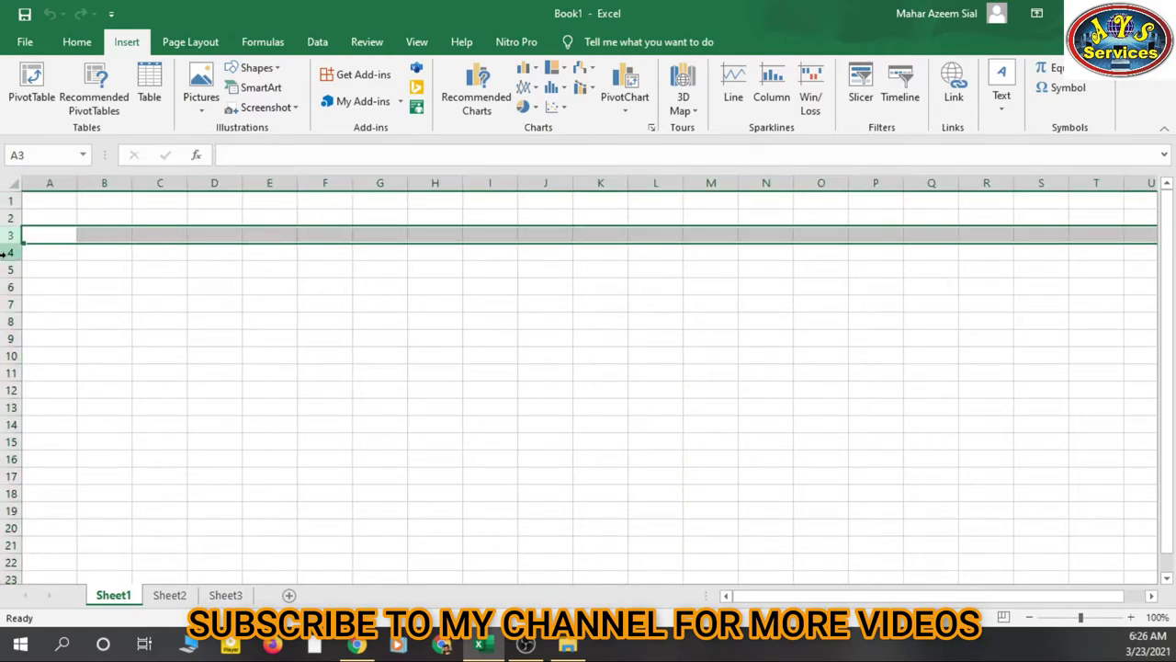
pyautogui.click(7, 200)
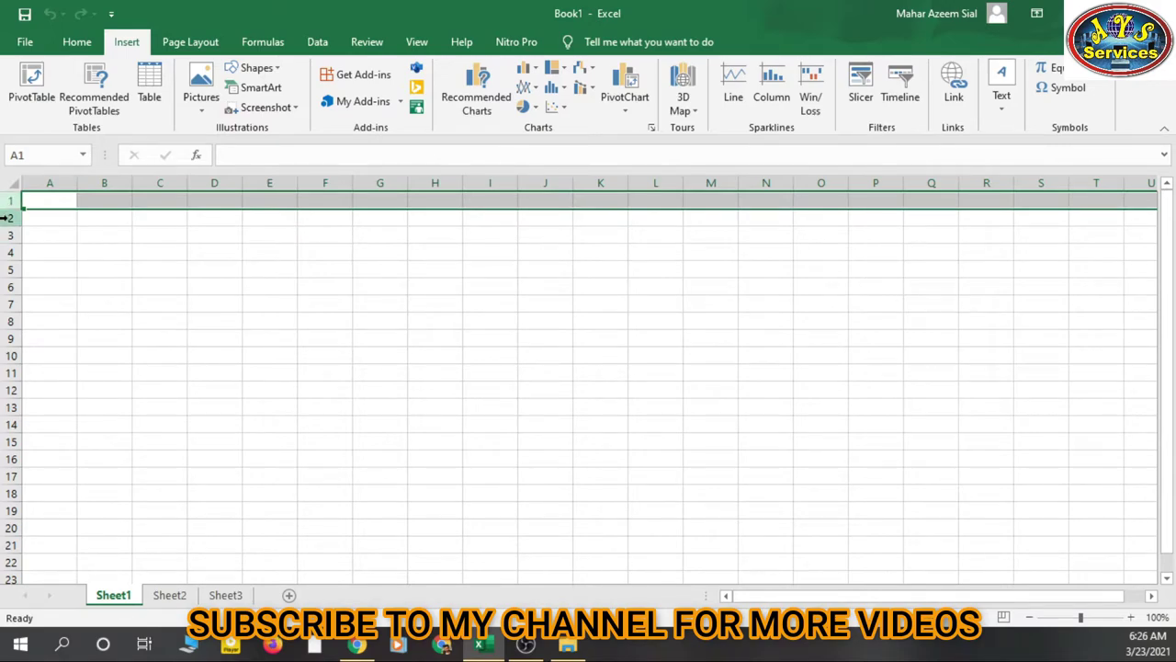
# Step: Highlight whole rows 2, 4 and 8 one at a time, and select rows 1 through 16 together
pyautogui.click(7, 218)
pyautogui.click(7, 251)
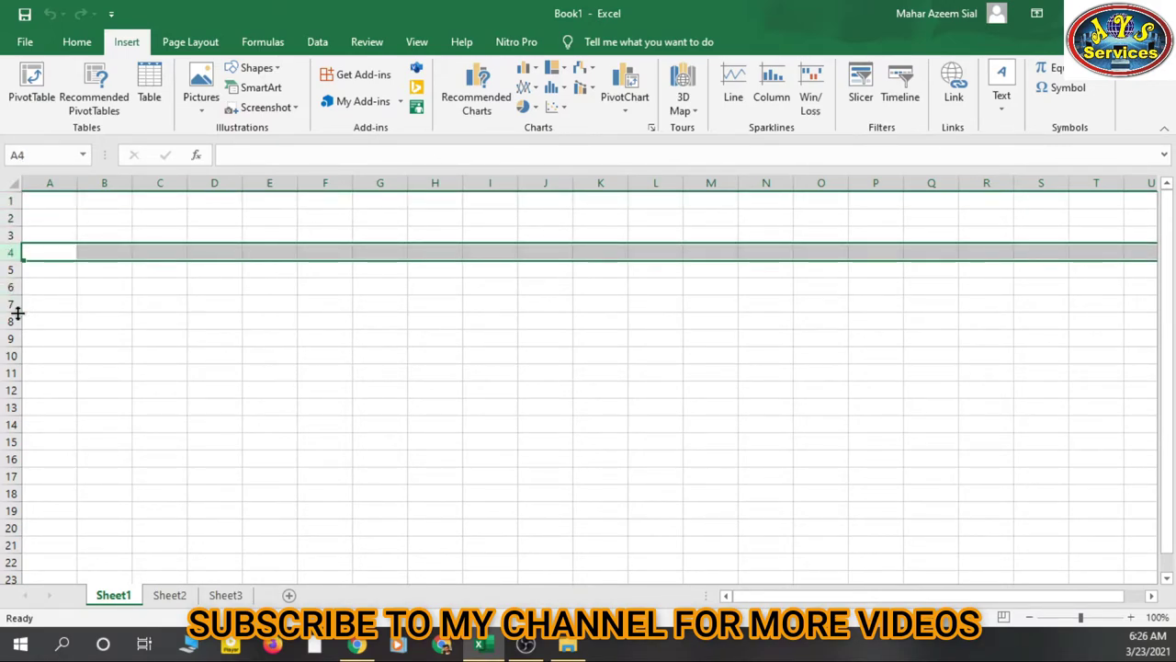
pyautogui.click(7, 321)
pyautogui.moveTo(8, 202); pyautogui.dragTo(9, 460)
pyautogui.click(101, 337)
# Step: Highlight columns B through M together, and then column G alone
pyautogui.moveTo(104, 180); pyautogui.dragTo(725, 179)
pyautogui.click(380, 218)
pyautogui.click(387, 179)
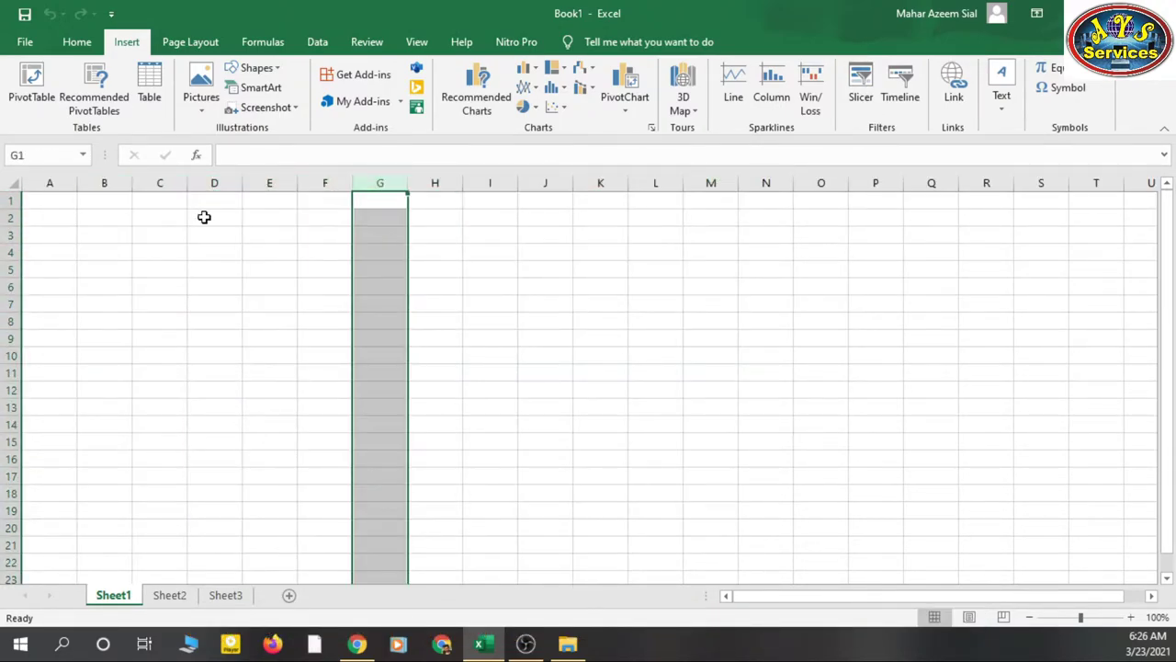
# Step: Demonstrate cell D3 as the meeting point of row 3 and column D by highlighting each and opening the cell for editing
pyautogui.click(11, 234)
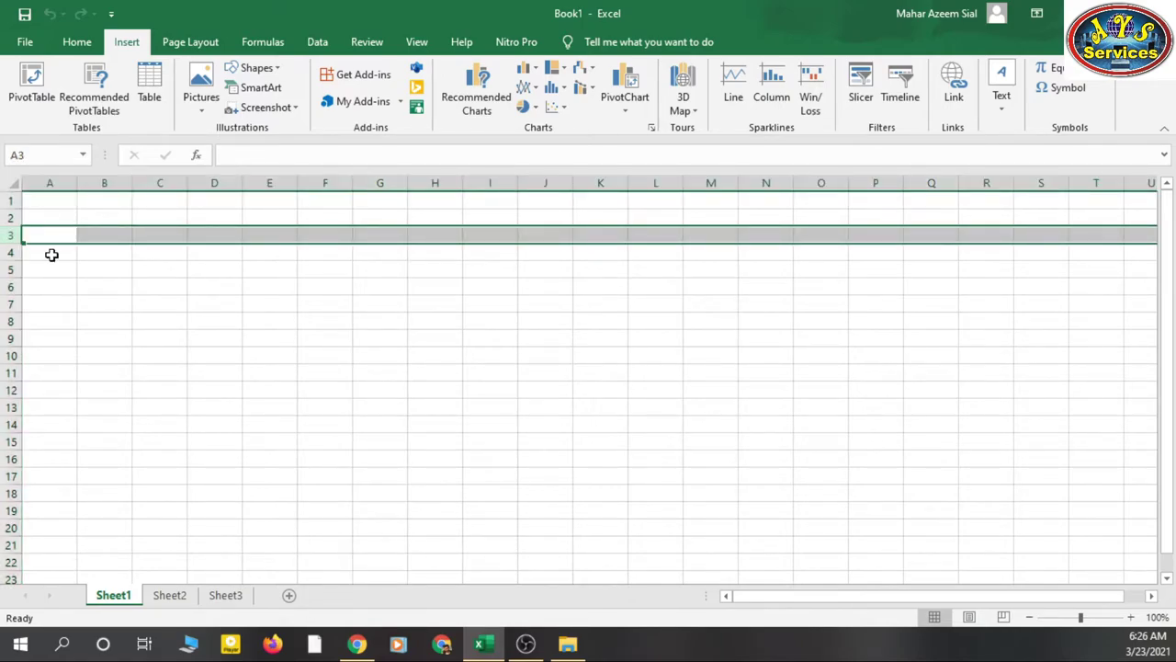
pyautogui.click(194, 268)
pyautogui.click(218, 235)
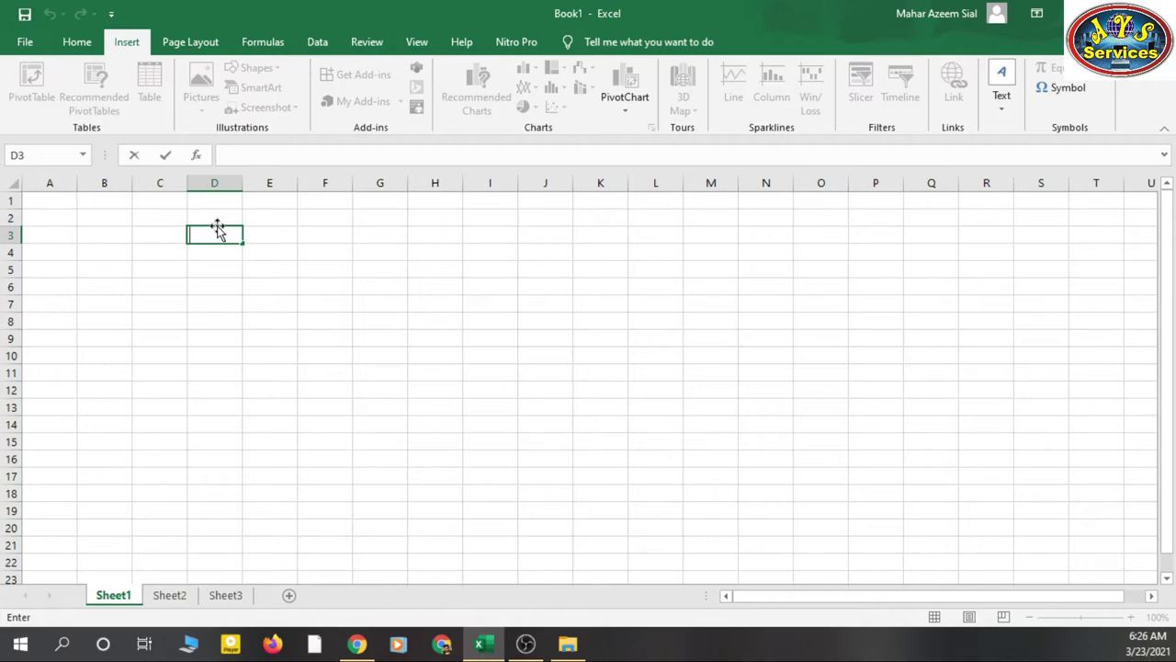
pyautogui.click(206, 266)
pyautogui.click(212, 181)
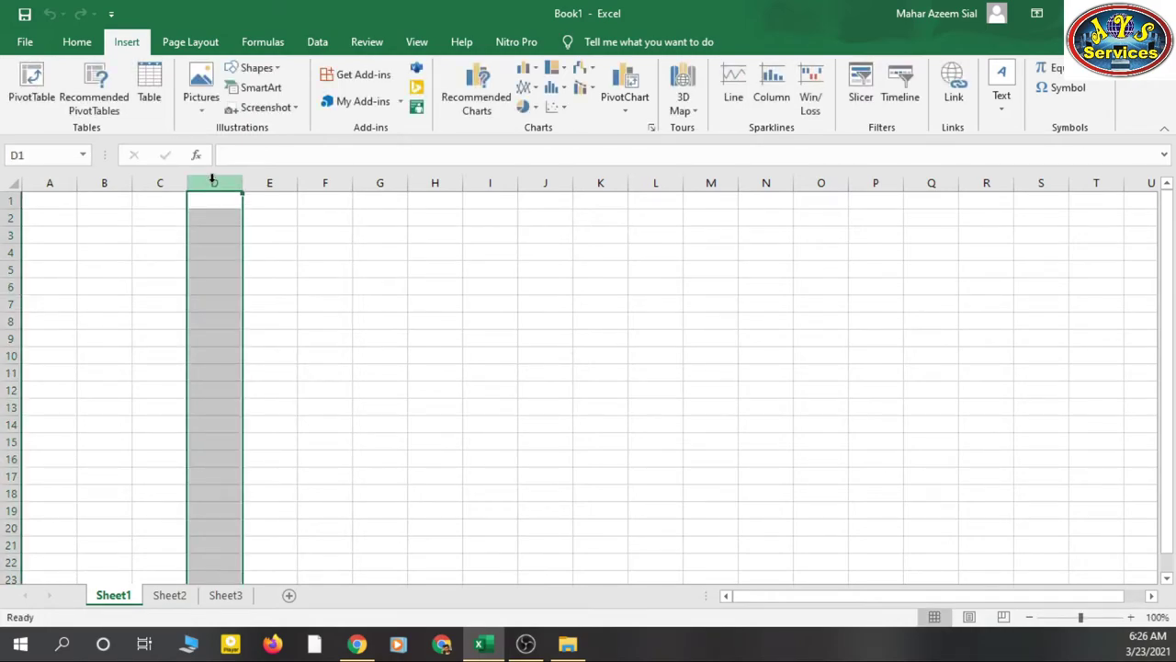
pyautogui.click(11, 234)
pyautogui.click(213, 232)
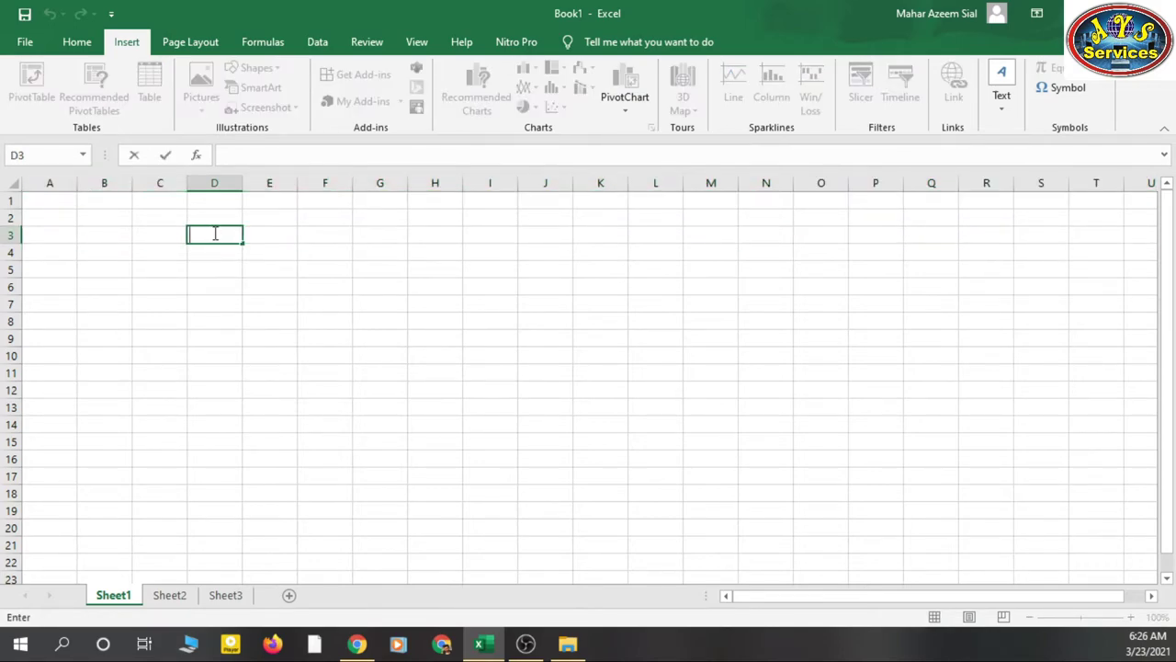
pyautogui.click(213, 263)
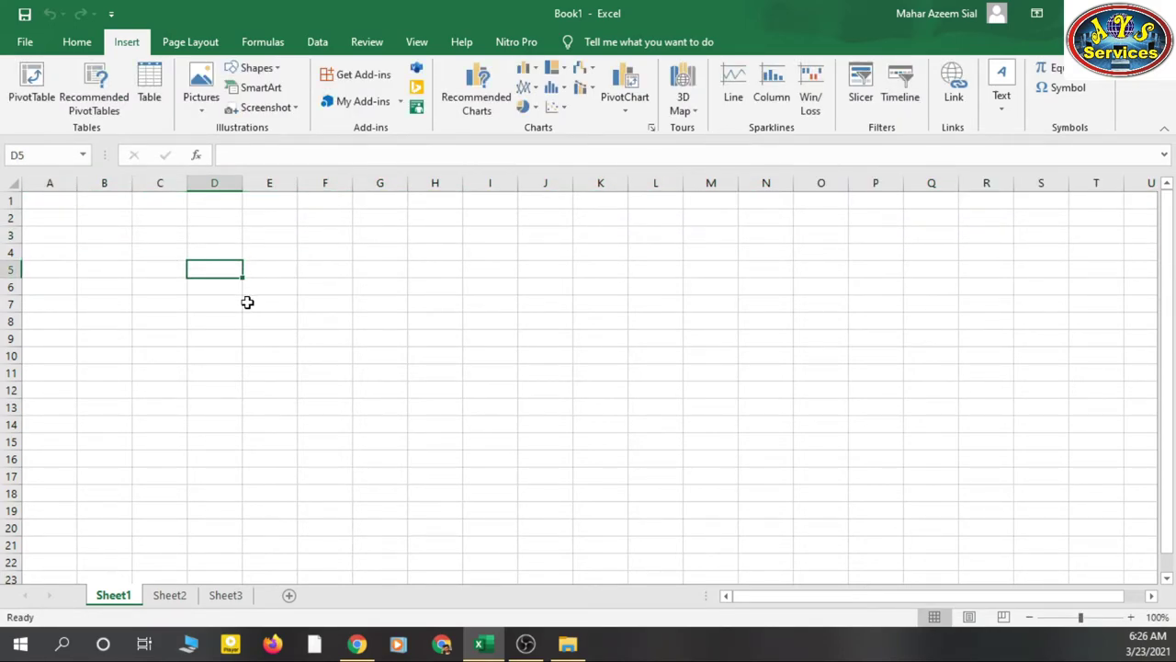
# Step: Open cell D3 for editing again, and highlight column D and row 3 in turn, selecting D3 after each
pyautogui.click(221, 252)
pyautogui.click(212, 233)
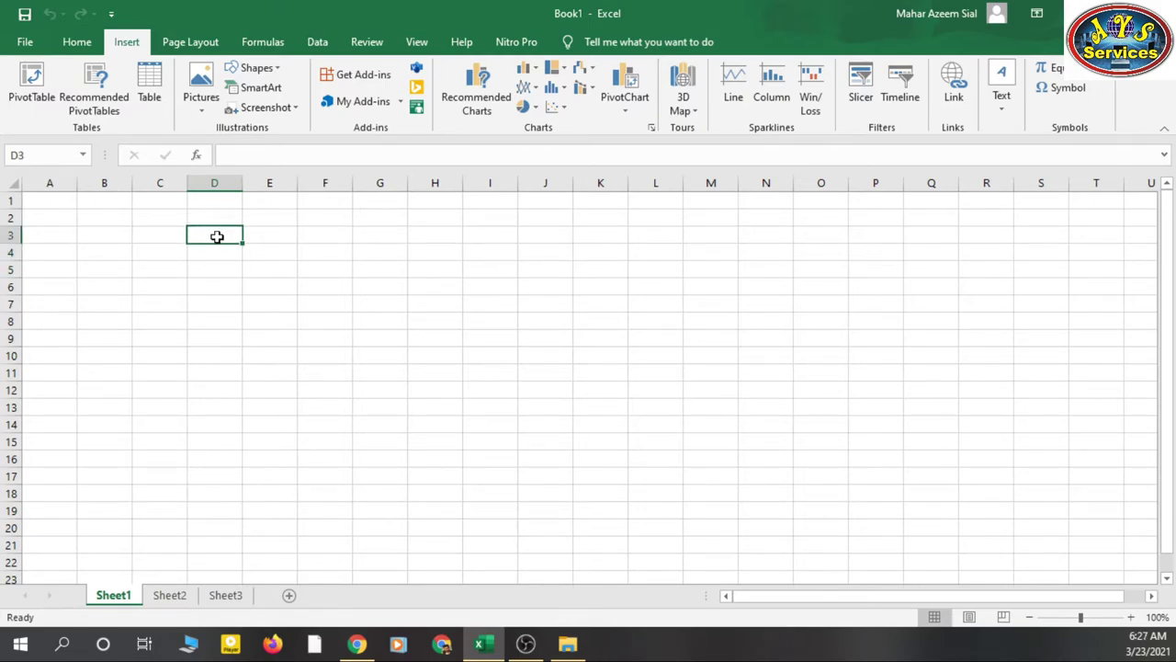
pyautogui.doubleClick(217, 237)
pyautogui.click(281, 231)
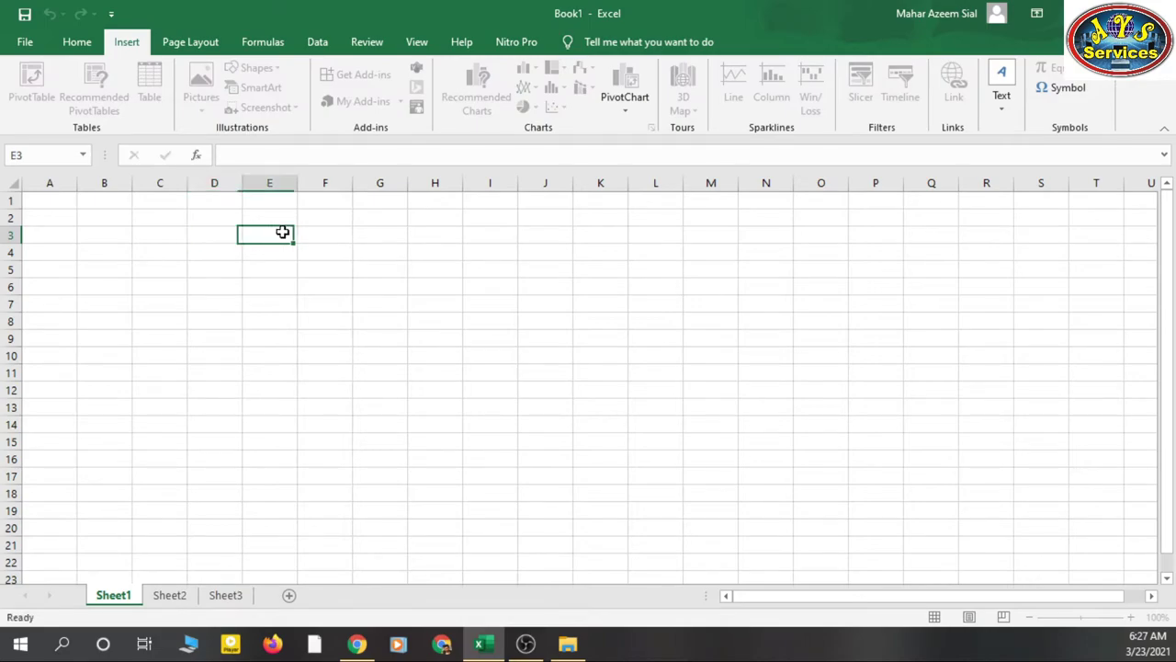
pyautogui.click(214, 182)
pyautogui.click(215, 233)
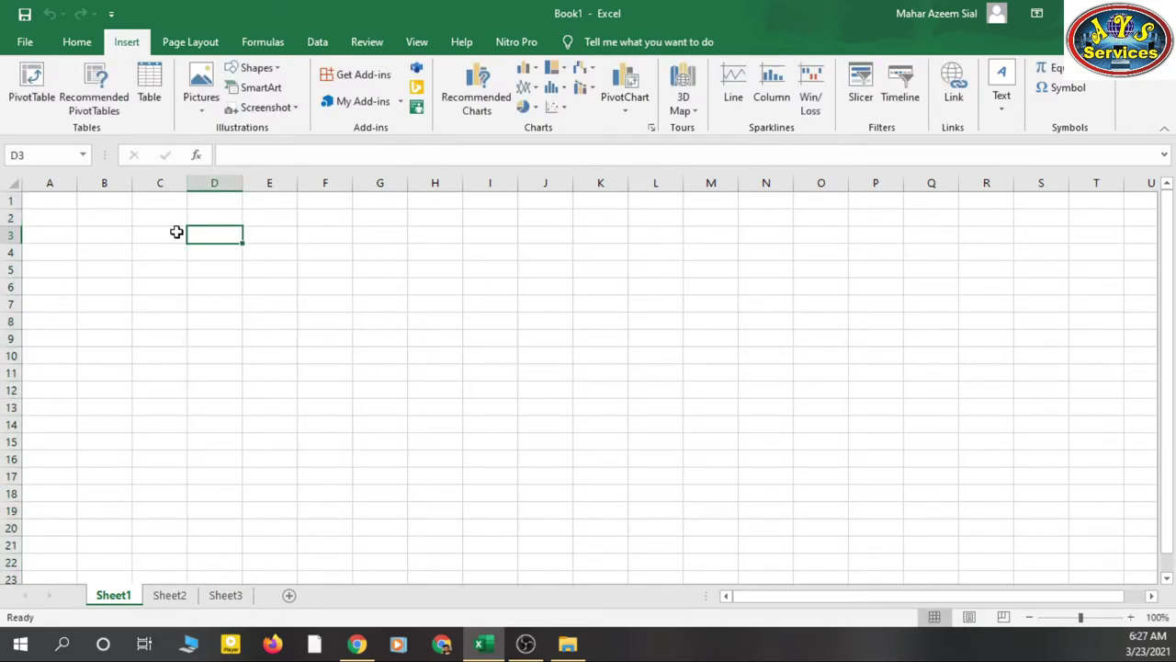
pyautogui.click(9, 235)
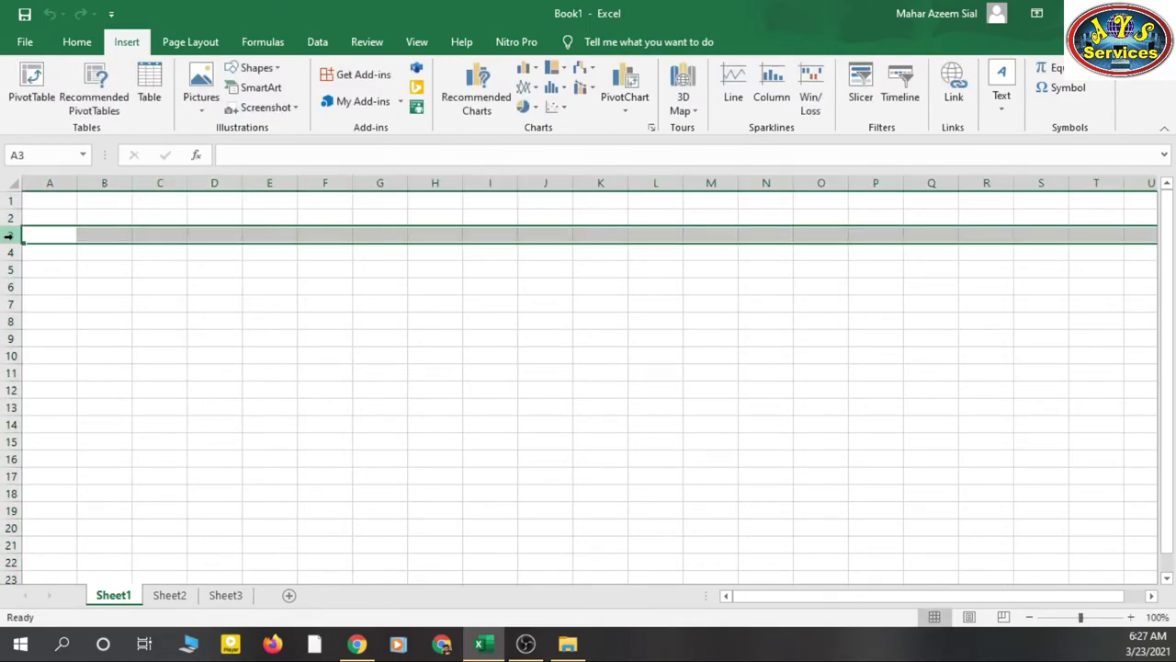
pyautogui.click(220, 233)
# Step: Select the single cells F4, F7, C10, E9, G11, H10 and J9 one after another
pyautogui.click(323, 250)
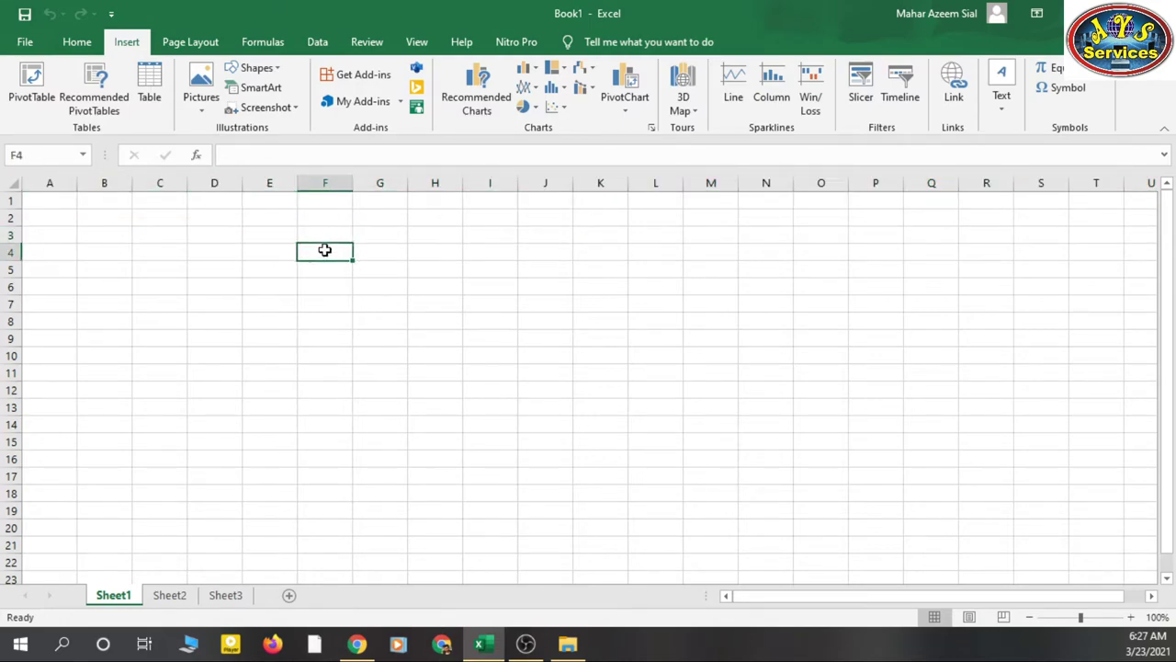
pyautogui.click(329, 304)
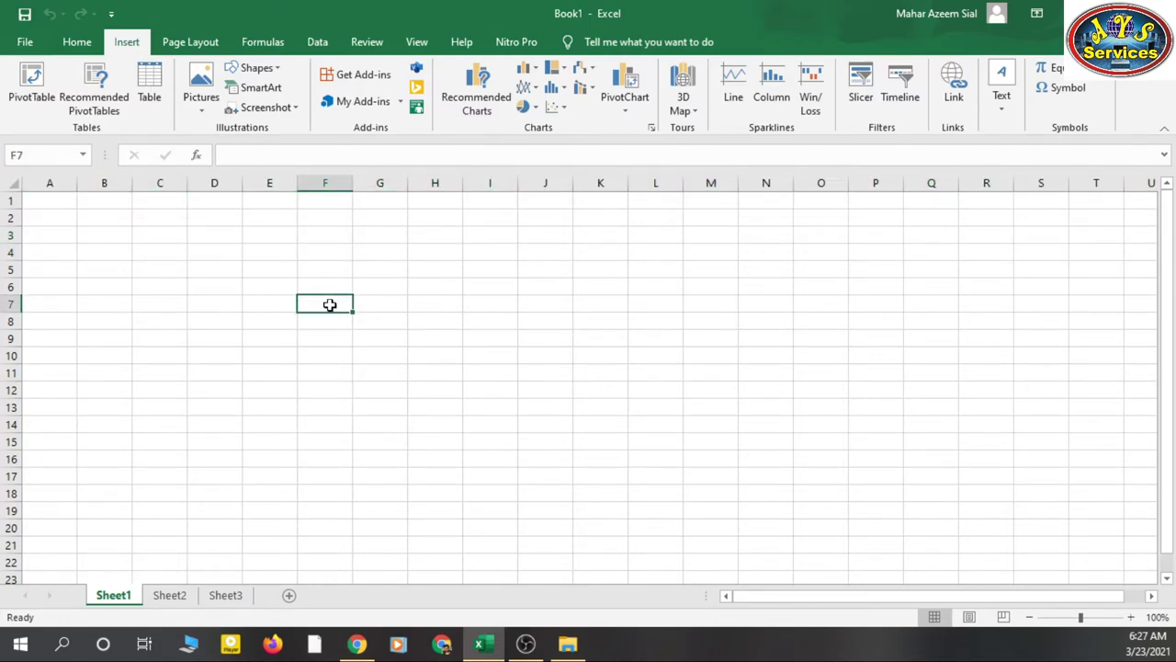
pyautogui.click(153, 357)
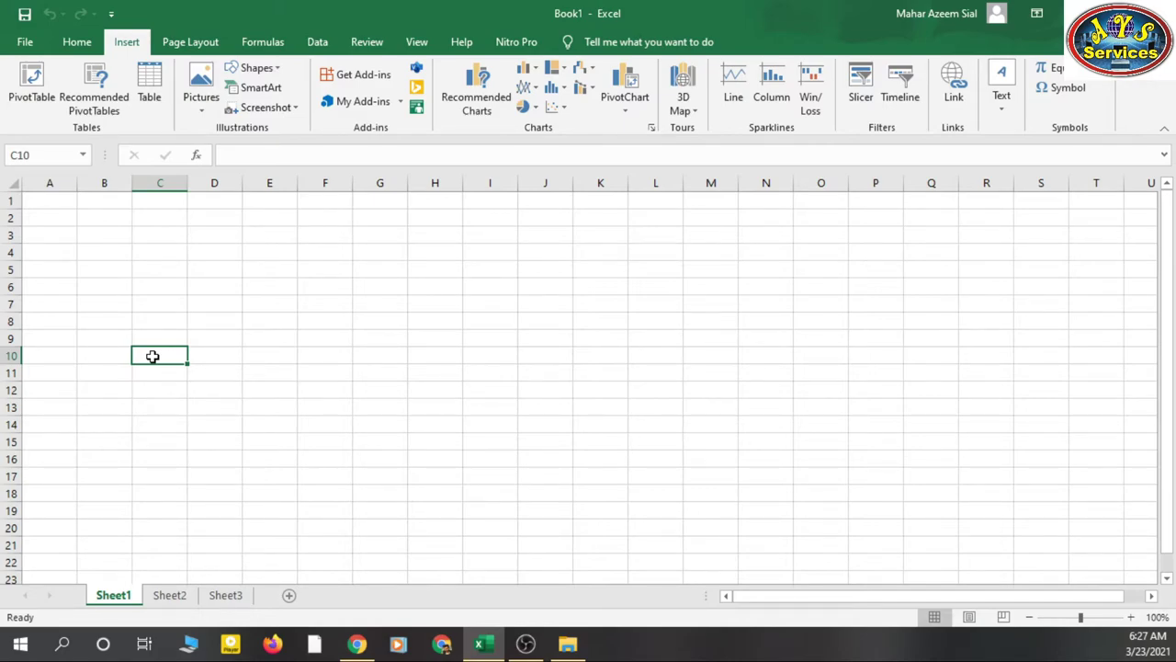
pyautogui.click(268, 340)
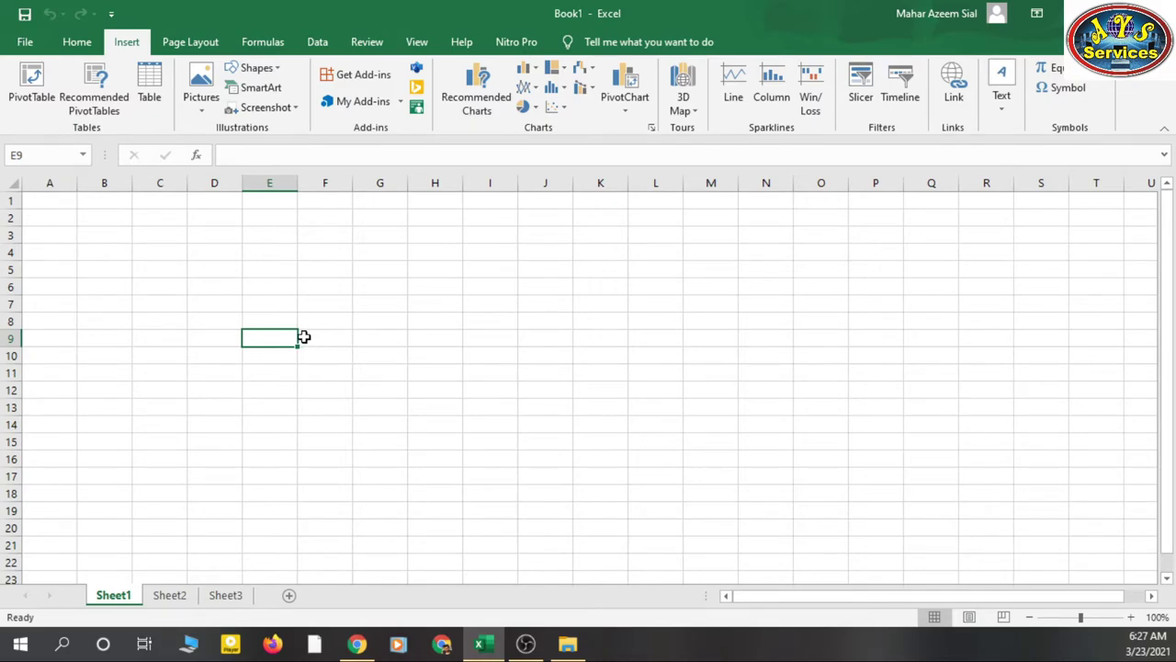
pyautogui.click(384, 375)
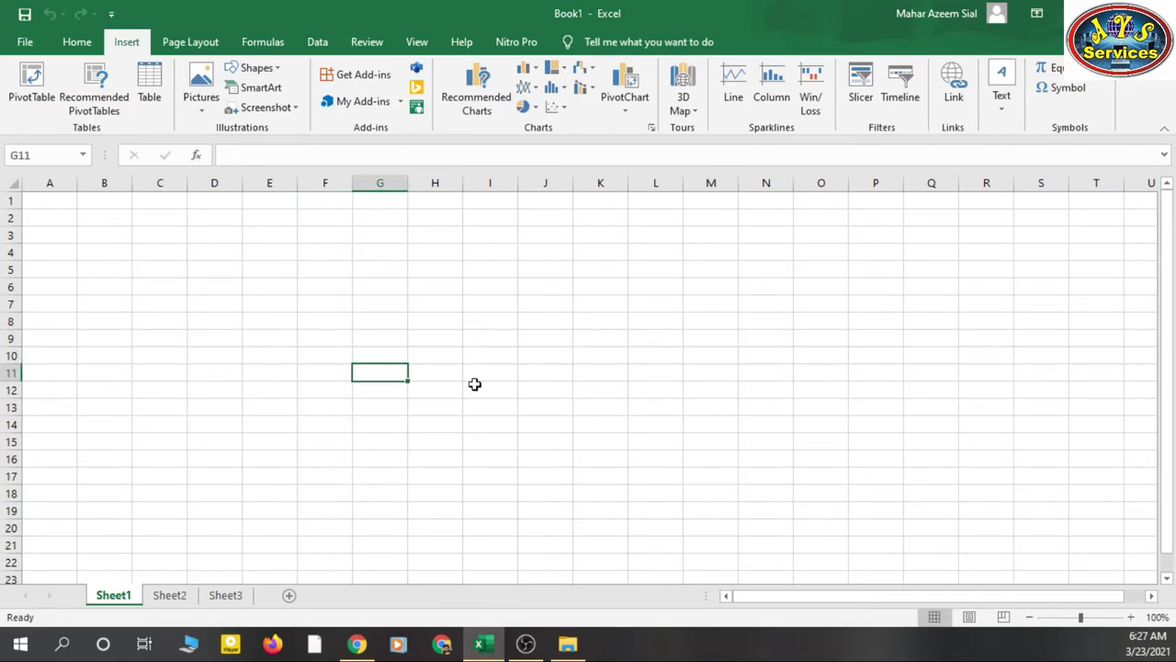
pyautogui.click(424, 357)
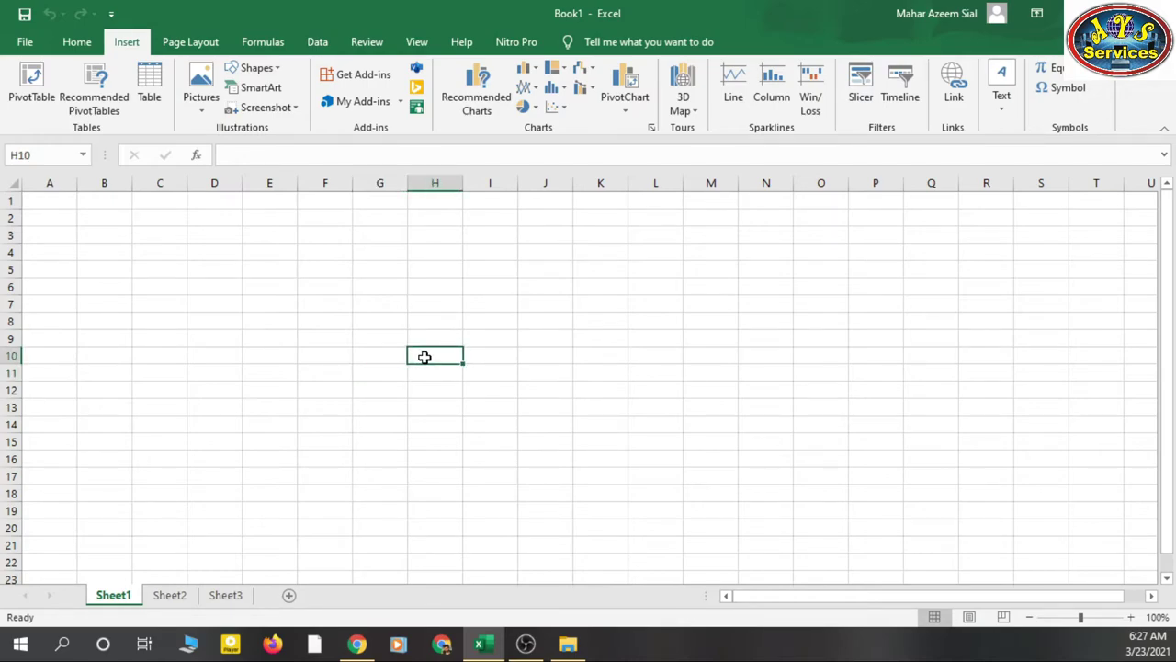
pyautogui.click(554, 333)
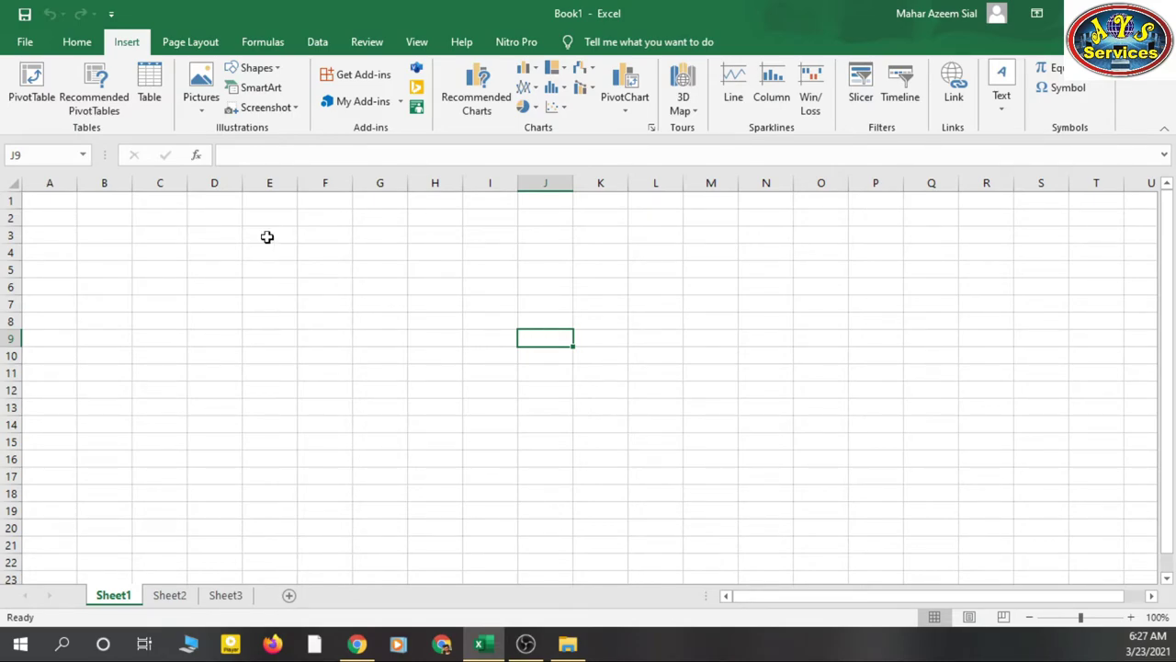
# Step: Select the range E4:K12, reselect it as E4:J14, and write the range address e4:j14 in cell E4
pyautogui.moveTo(248, 252); pyautogui.dragTo(587, 388)
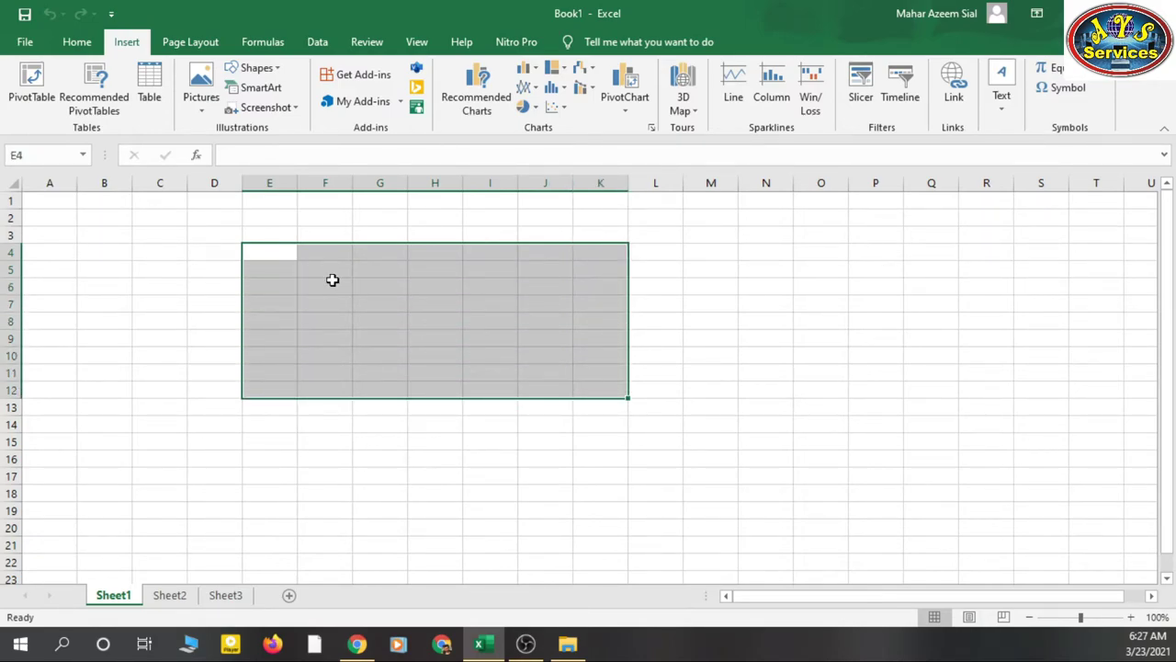
pyautogui.moveTo(277, 255); pyautogui.dragTo(563, 408)
pyautogui.click(277, 158)
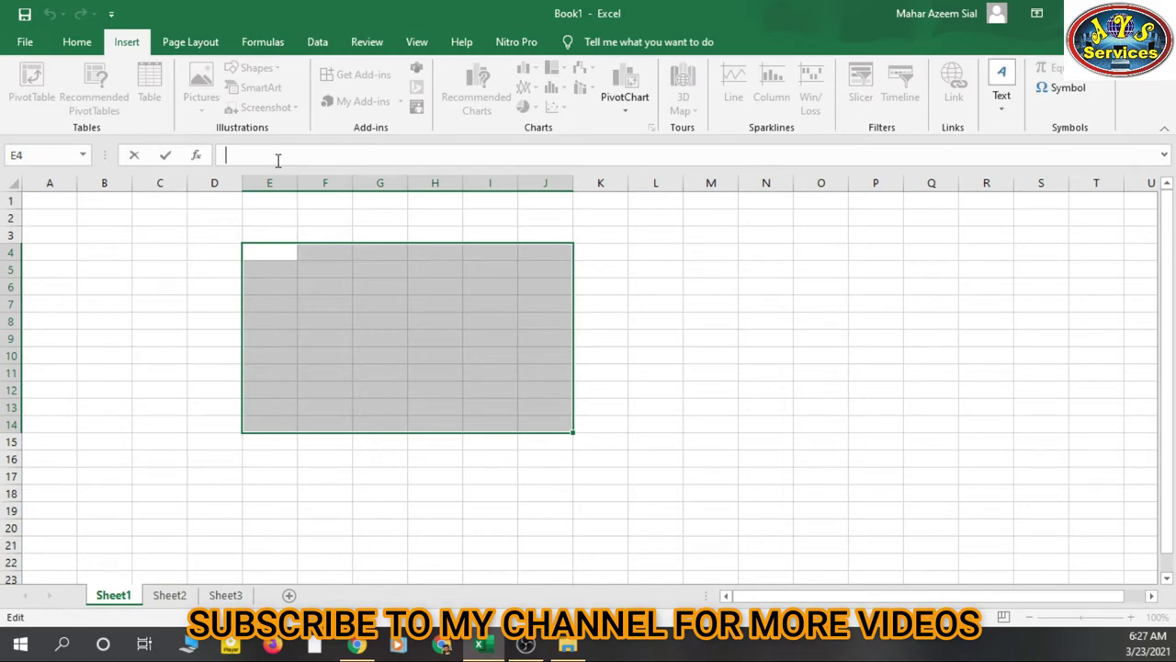
pyautogui.write('e4')
pyautogui.write(':j14')
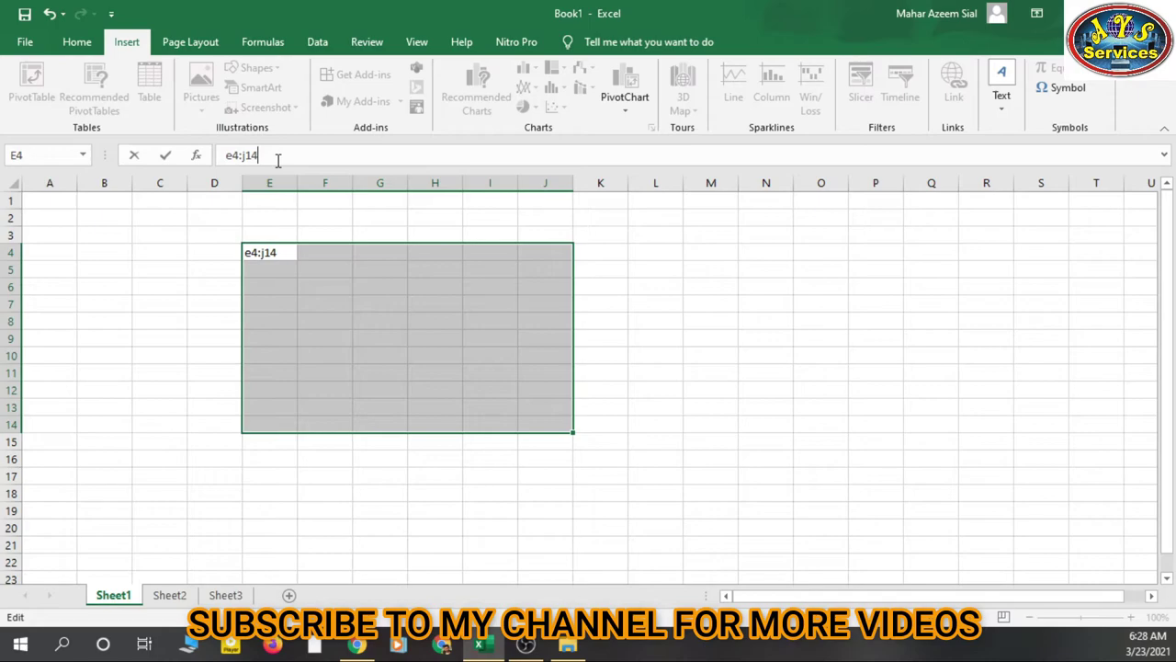
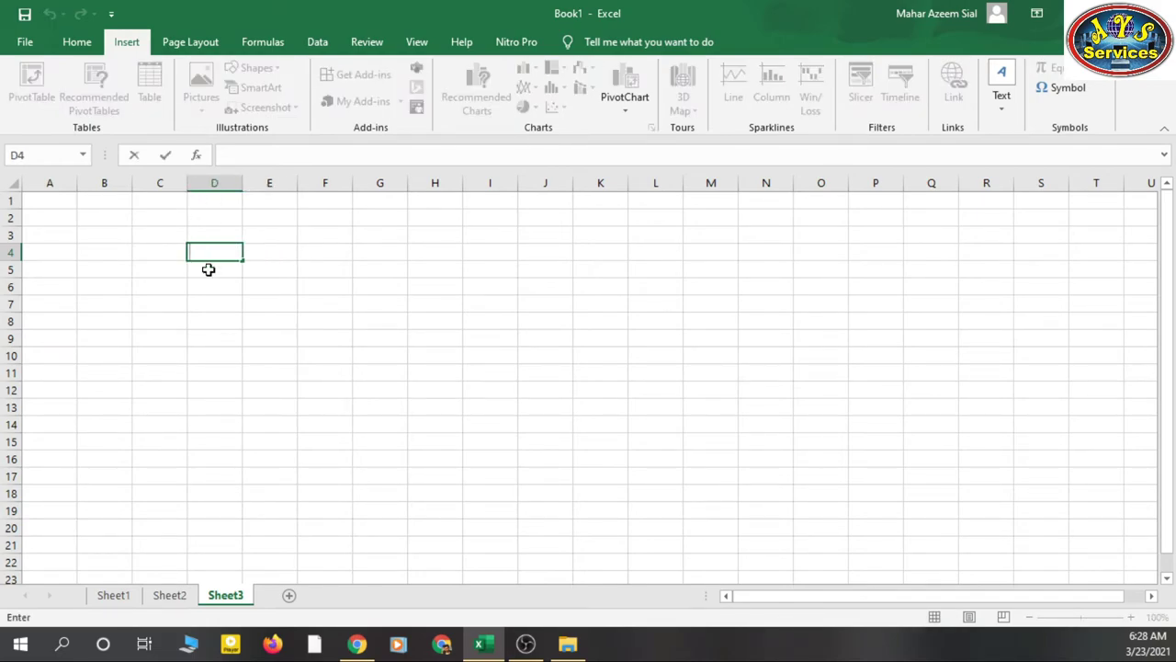
# Step: On Sheet3, highlight column D, select F2, open H5 for editing, and select I10 and A2
pyautogui.click(210, 184)
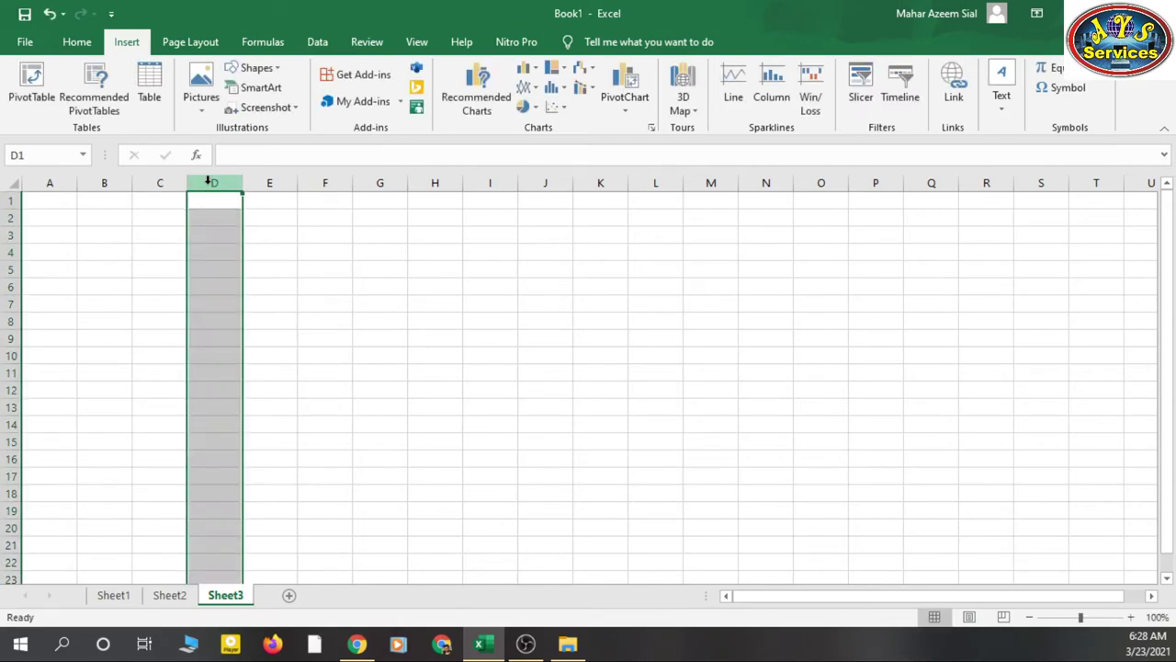
pyautogui.click(302, 220)
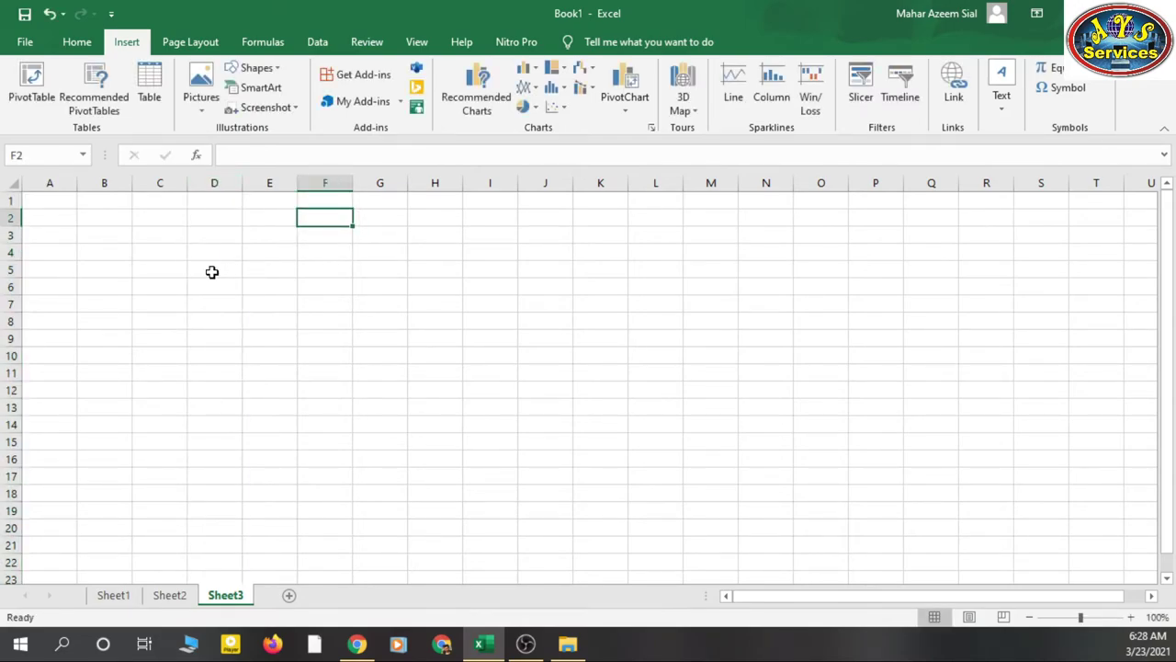
pyautogui.click(443, 270)
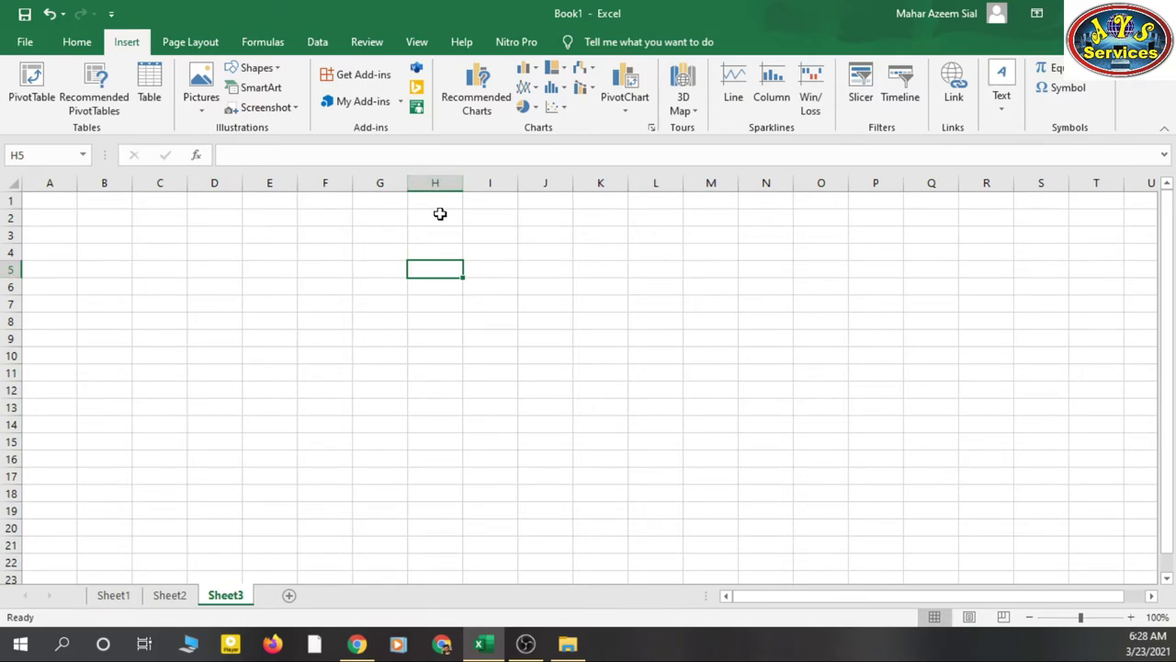
pyautogui.doubleClick(435, 271)
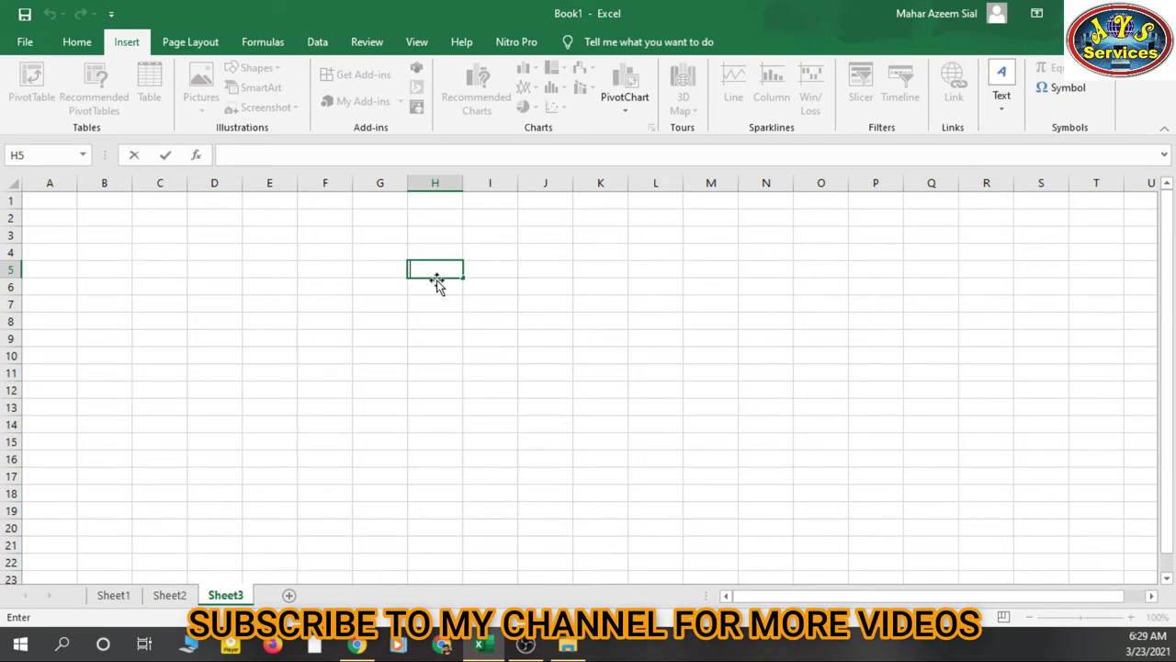
pyautogui.click(479, 352)
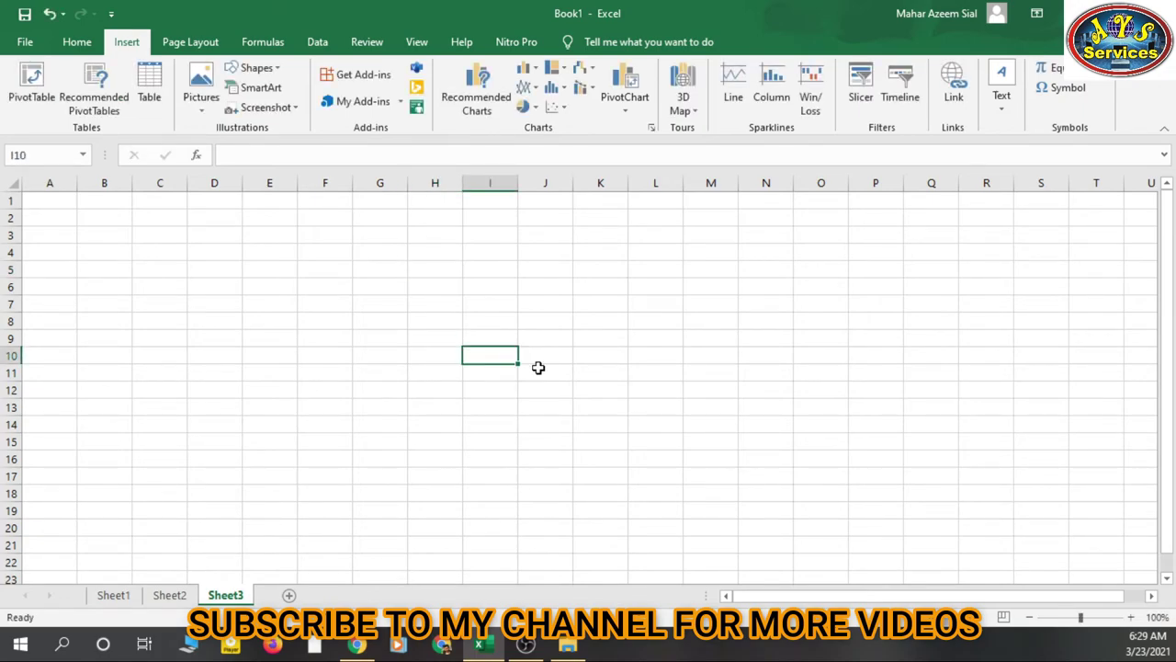
pyautogui.click(74, 213)
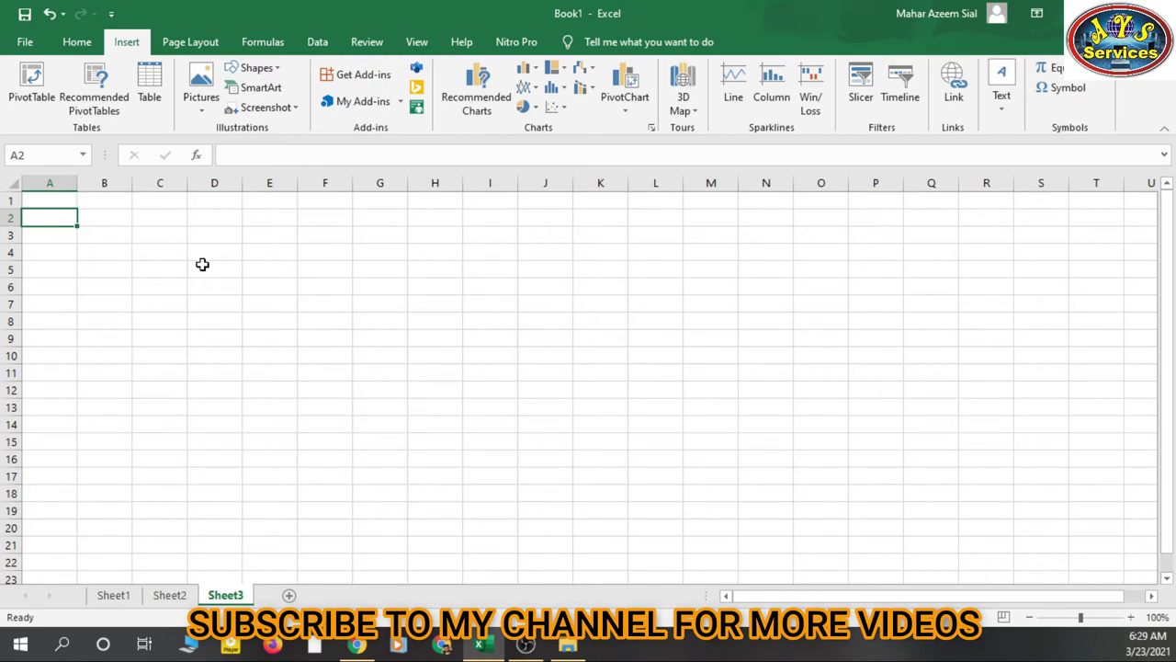
# Step: Zoom Sheet3 in stepwise to 180%
pyautogui.click(1132, 618)
pyautogui.click(1132, 618)
pyautogui.click(1132, 617)
pyautogui.click(1131, 617)
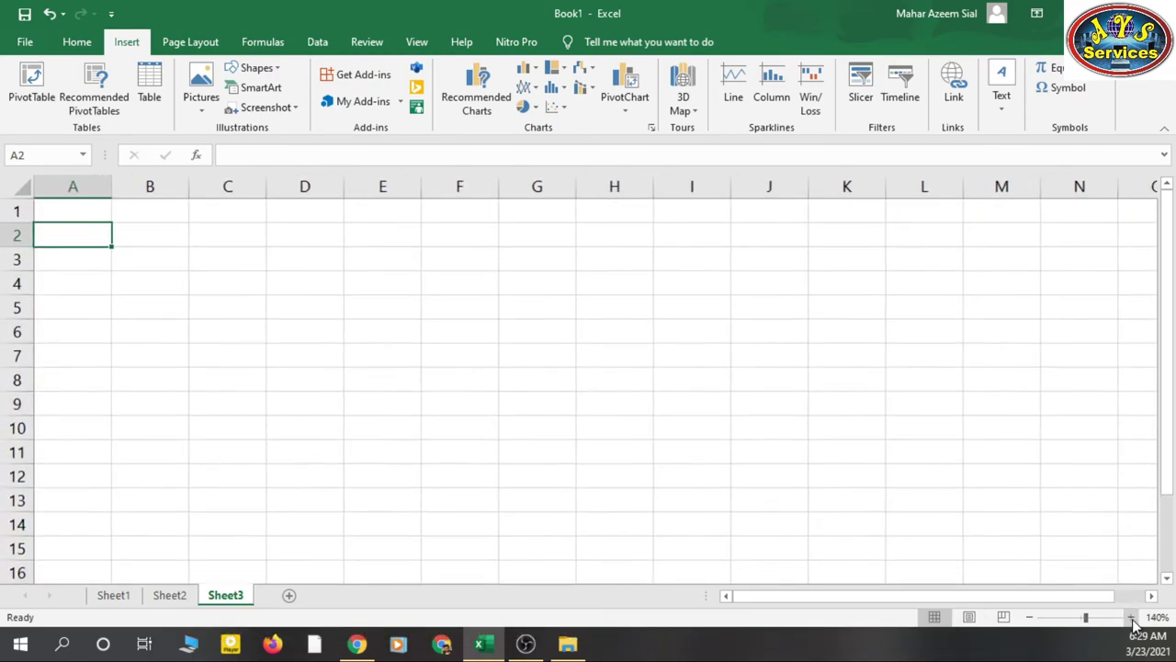
pyautogui.click(1132, 617)
pyautogui.click(1132, 618)
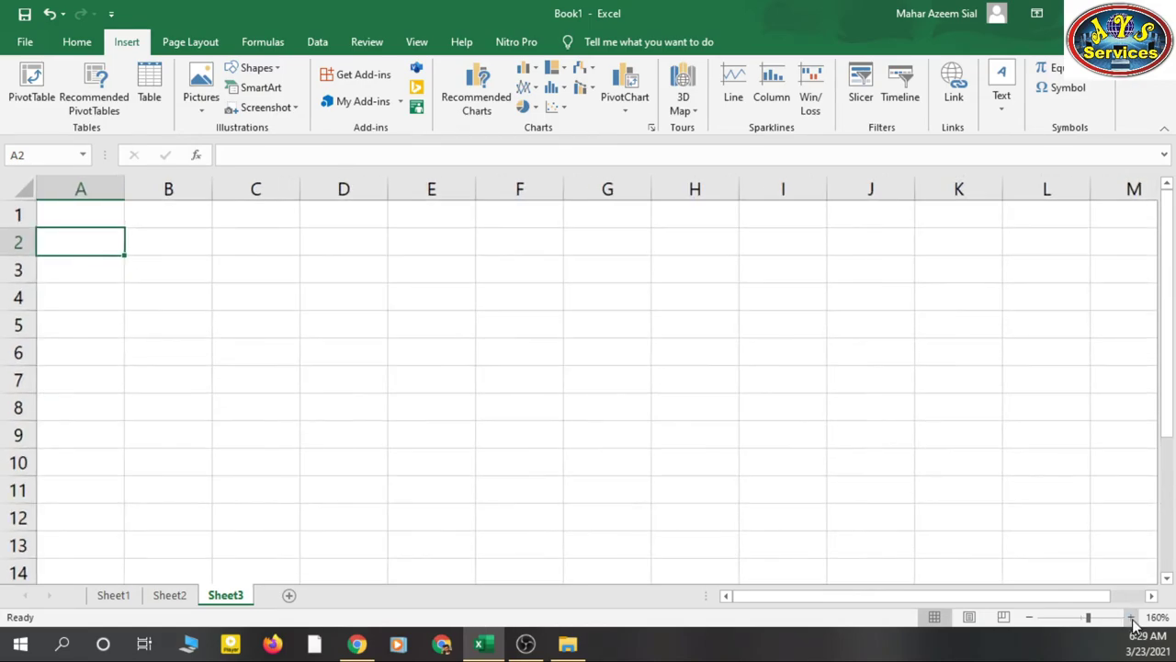
pyautogui.click(1131, 617)
pyautogui.click(1132, 617)
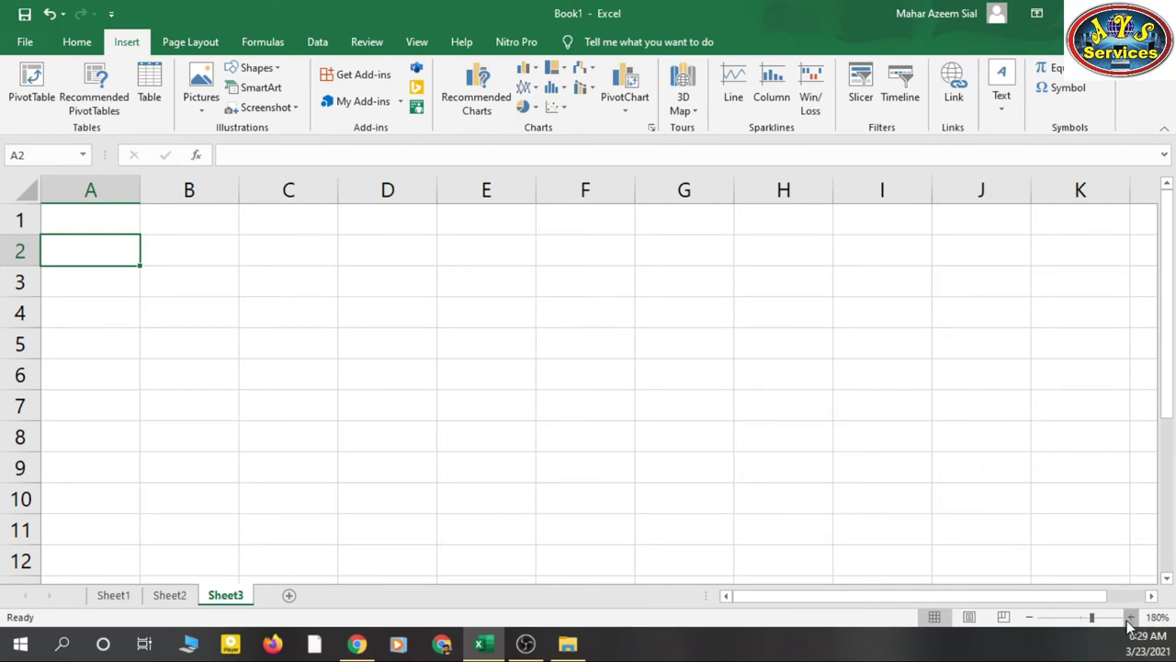
# Step: Zoom Sheet3 out stepwise to about 140% and enlarge it to 238%
pyautogui.click(1029, 617)
pyautogui.click(1029, 618)
pyautogui.click(1029, 617)
pyautogui.click(1029, 617)
pyautogui.click(1029, 617)
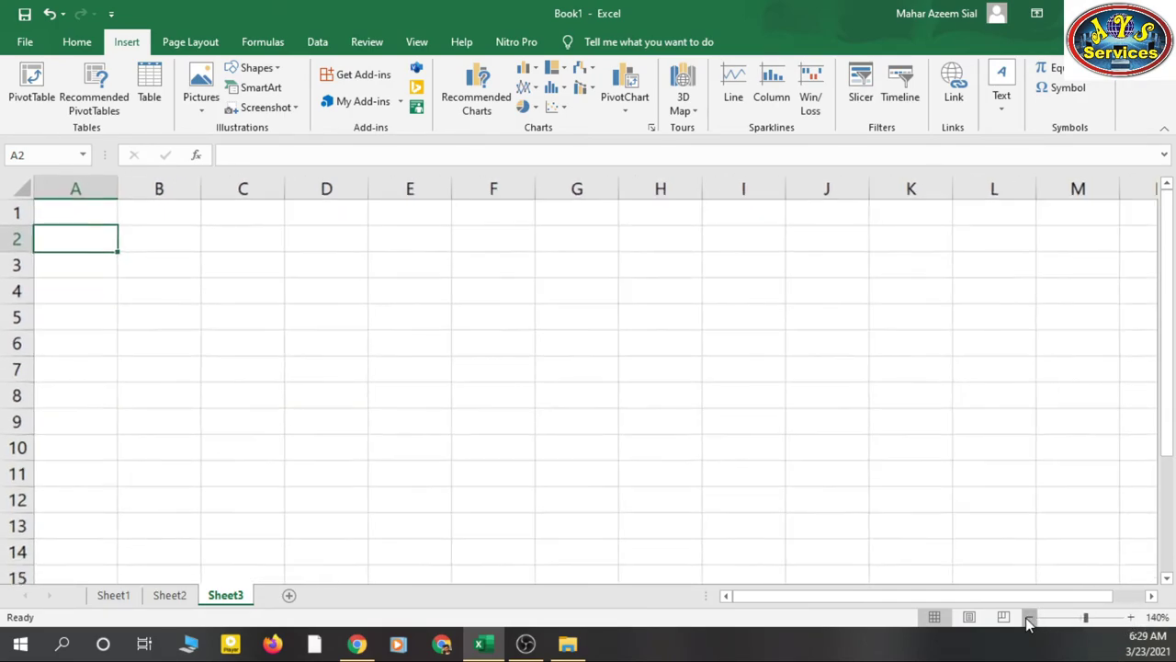
pyautogui.moveTo(1084, 617)
pyautogui.mouseDown()
pyautogui.moveTo(1063, 617)
pyautogui.moveTo(1109, 627)
pyautogui.moveTo(1042, 627)
pyautogui.moveTo(1096, 639)
pyautogui.moveTo(1103, 618)
pyautogui.mouseUp()
# Step: Write the sample text sdsgfg in cell A1 of Sheet3 and erase it again
pyautogui.doubleClick(173, 246)
pyautogui.write('sdsgfg')
pyautogui.press('BackSpace')
pyautogui.press('BackSpace')
pyautogui.press('BackSpace')
pyautogui.press('BackSpace')
pyautogui.press('BackSpace')
pyautogui.press('BackSpace')
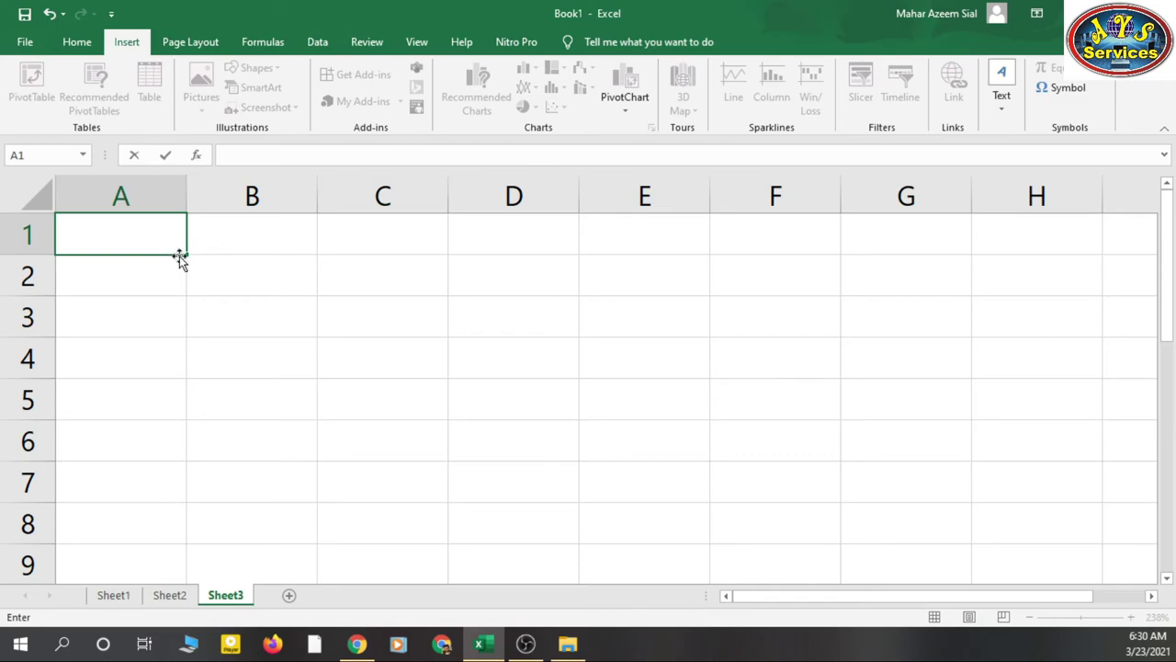
# Step: Select cell E6 and return the zoom of Sheet3 to 100%
pyautogui.click(664, 435)
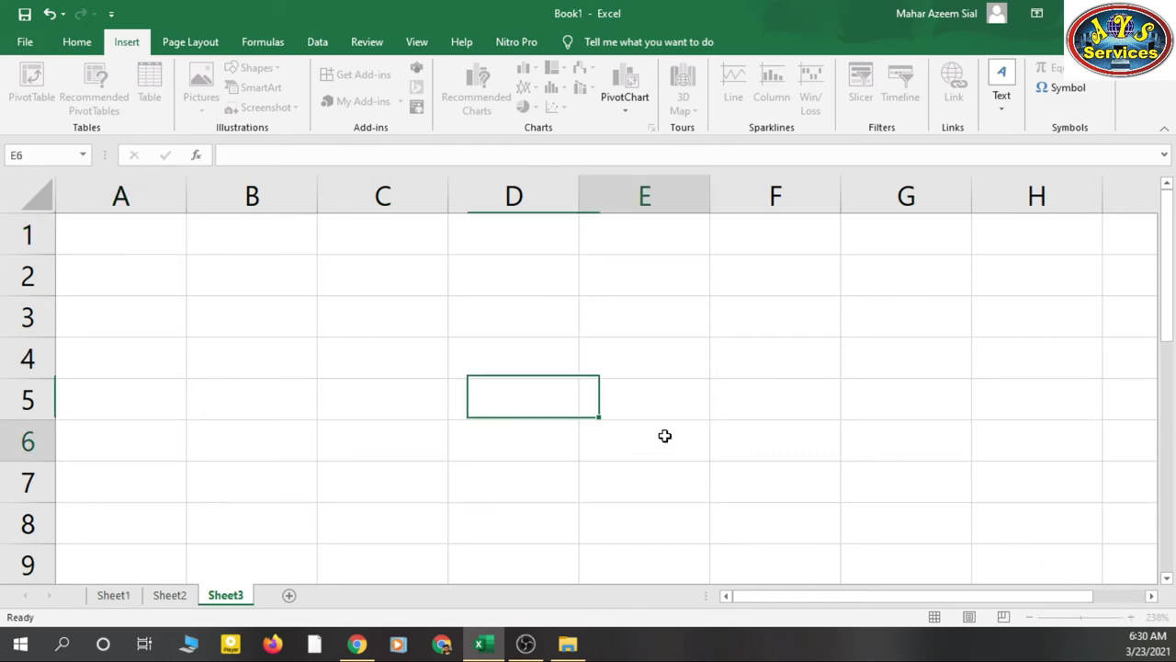
pyautogui.moveTo(1101, 619); pyautogui.dragTo(1082, 623)
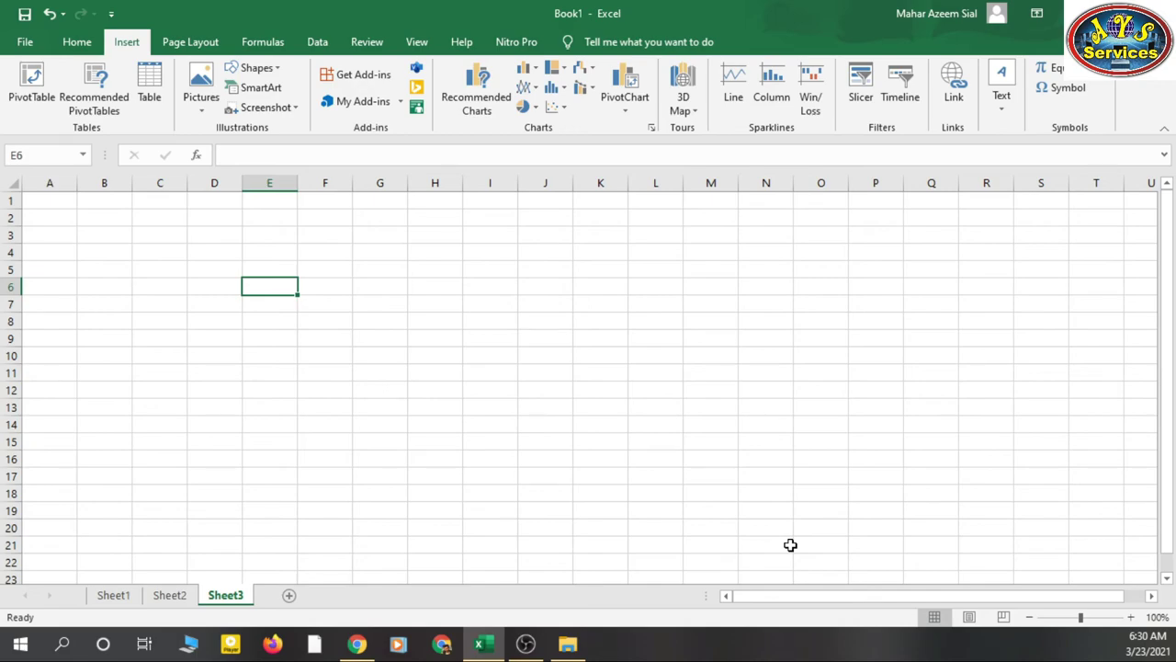
# Step: Select cell D4 of Sheet3 and review the Formulas and Page Layout command groups
pyautogui.click(524, 437)
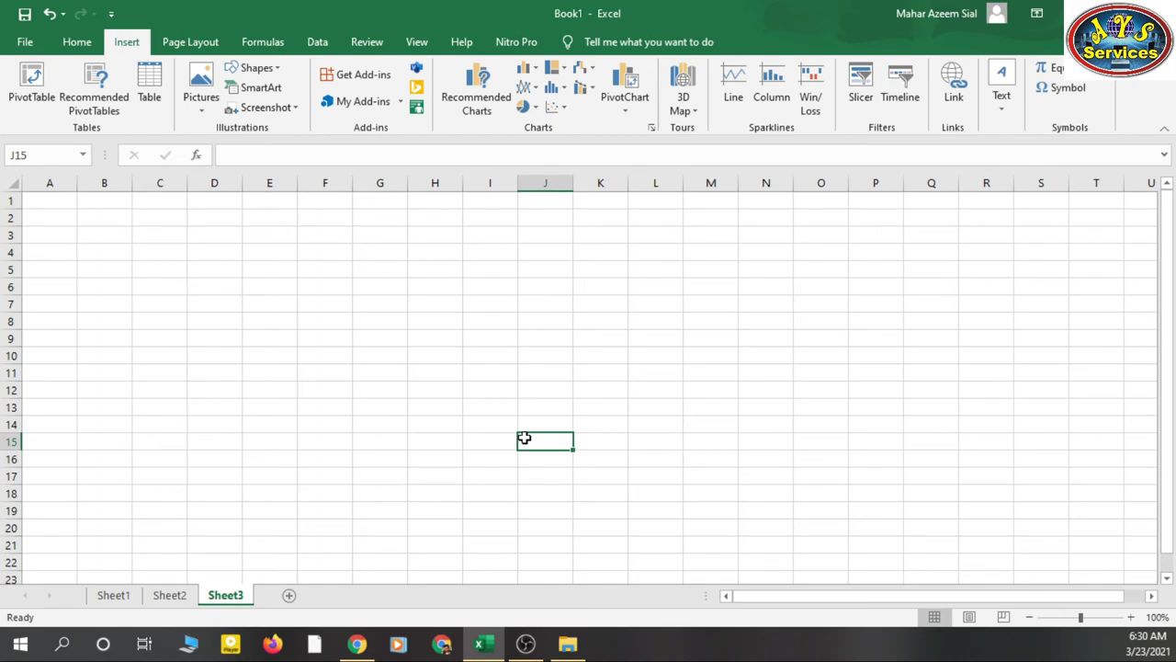
pyautogui.click(212, 254)
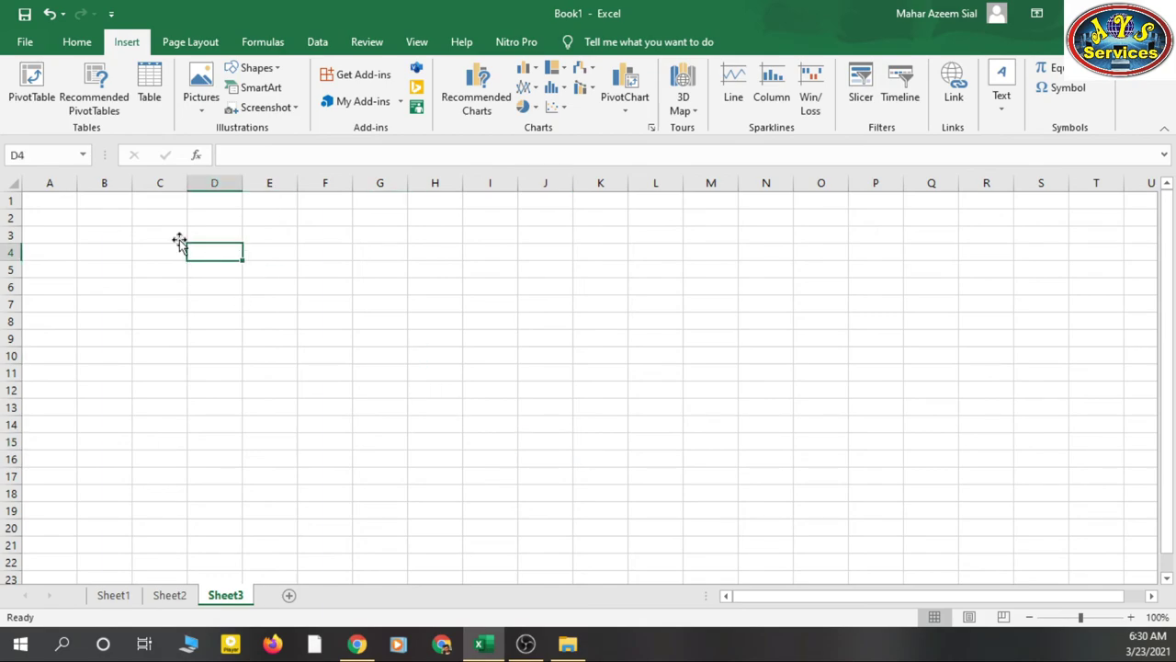
pyautogui.click(184, 43)
pyautogui.click(262, 46)
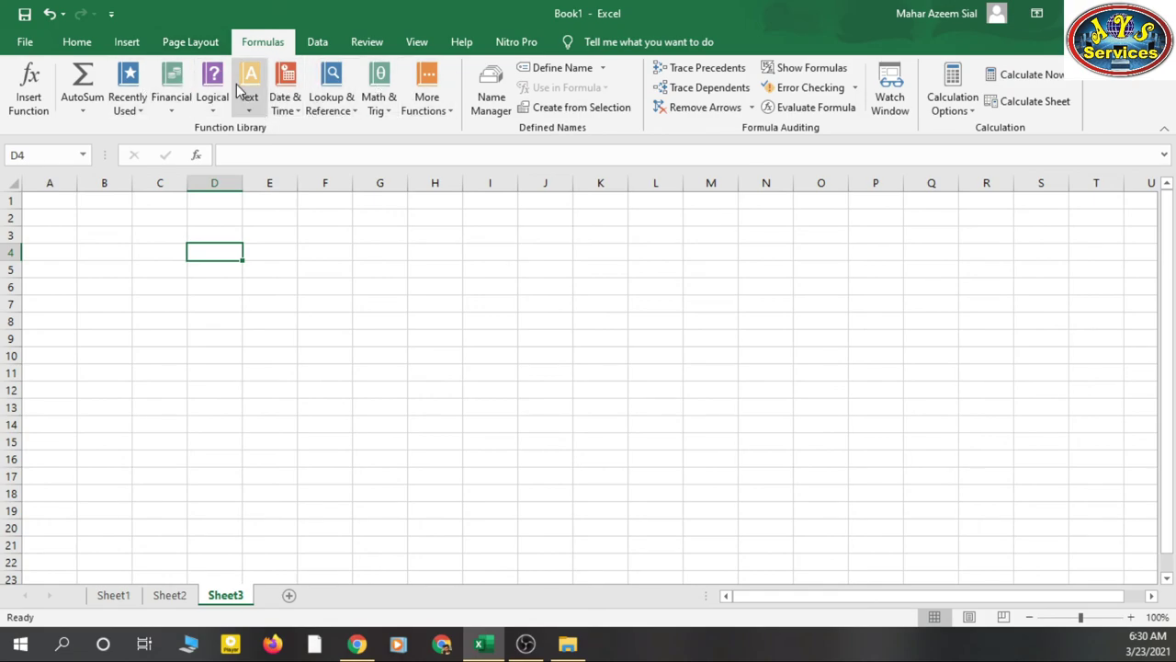
pyautogui.click(204, 45)
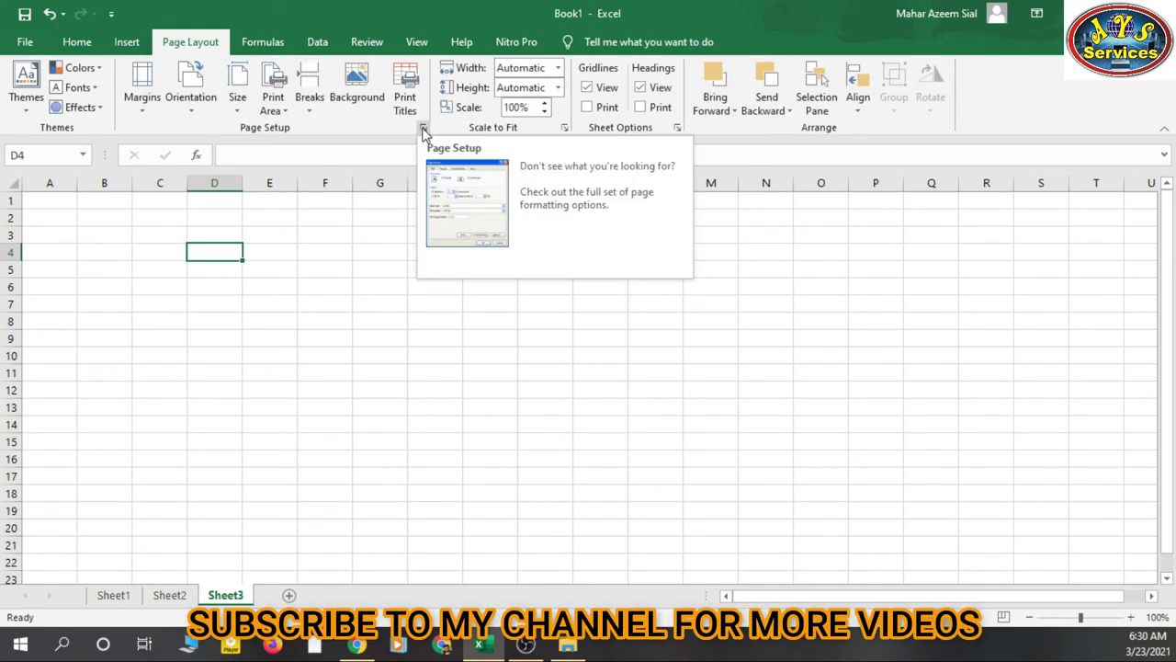
# Step: Look through the worksheets Sheet2 and Sheet1 and return to Sheet3
pyautogui.click(166, 595)
pyautogui.click(115, 597)
pyautogui.click(169, 597)
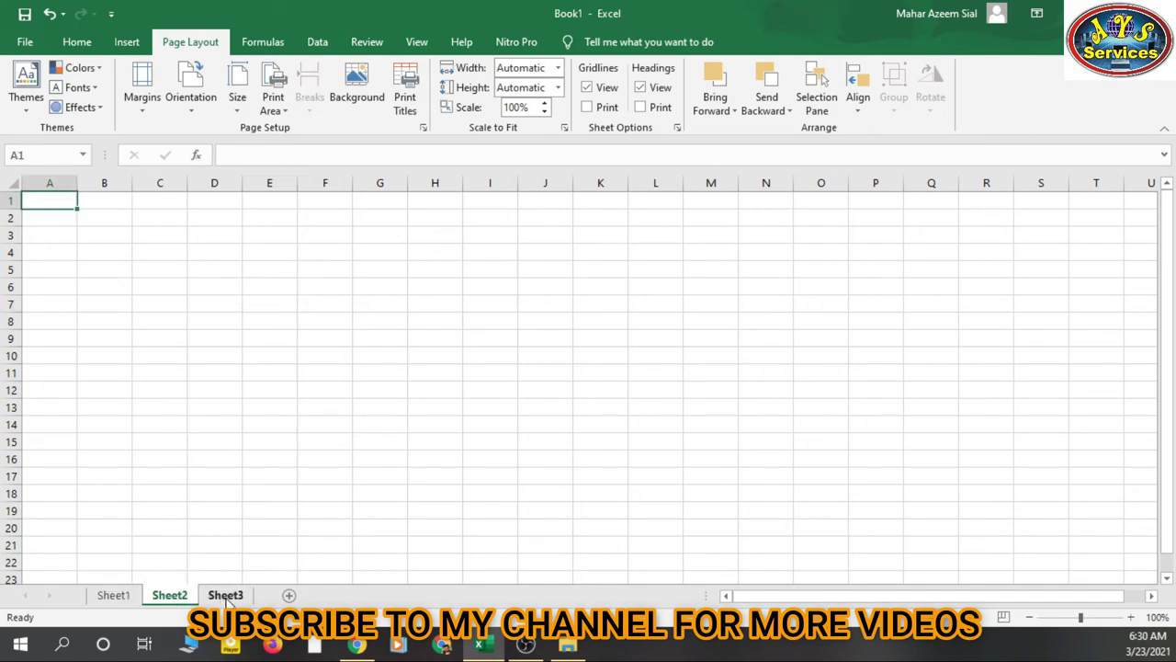
pyautogui.hotkey('ctrl', 'pagedown')
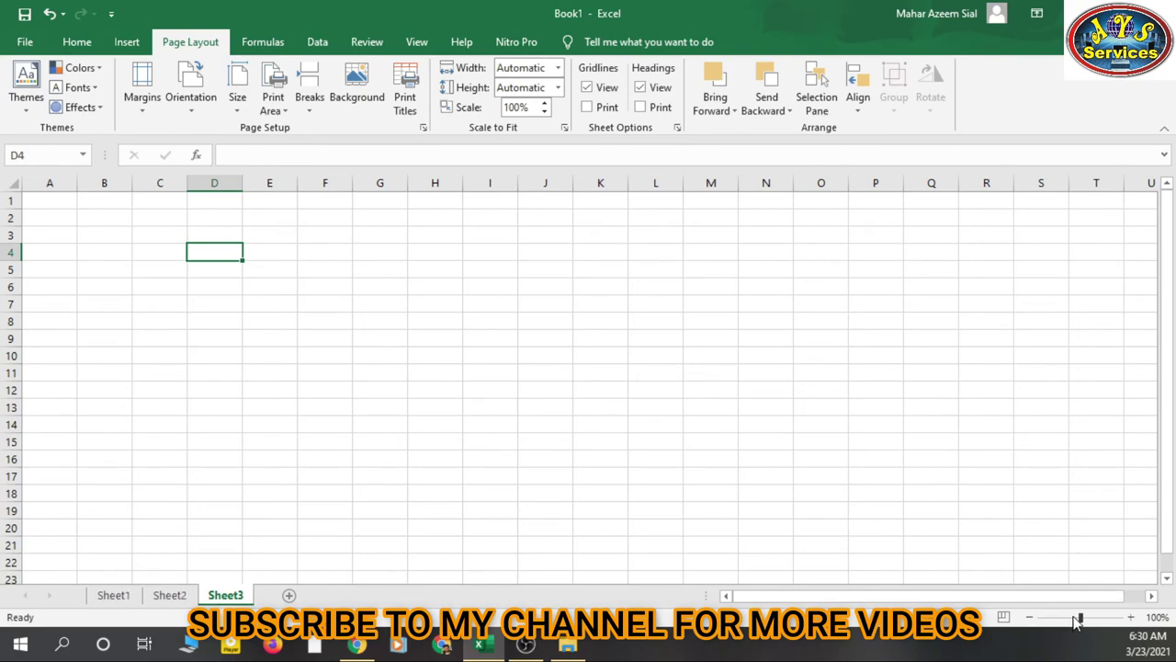
# Step: Select the single cells H9, G6, G8 and E10 of Sheet3 one after another
pyautogui.click(434, 336)
pyautogui.click(365, 286)
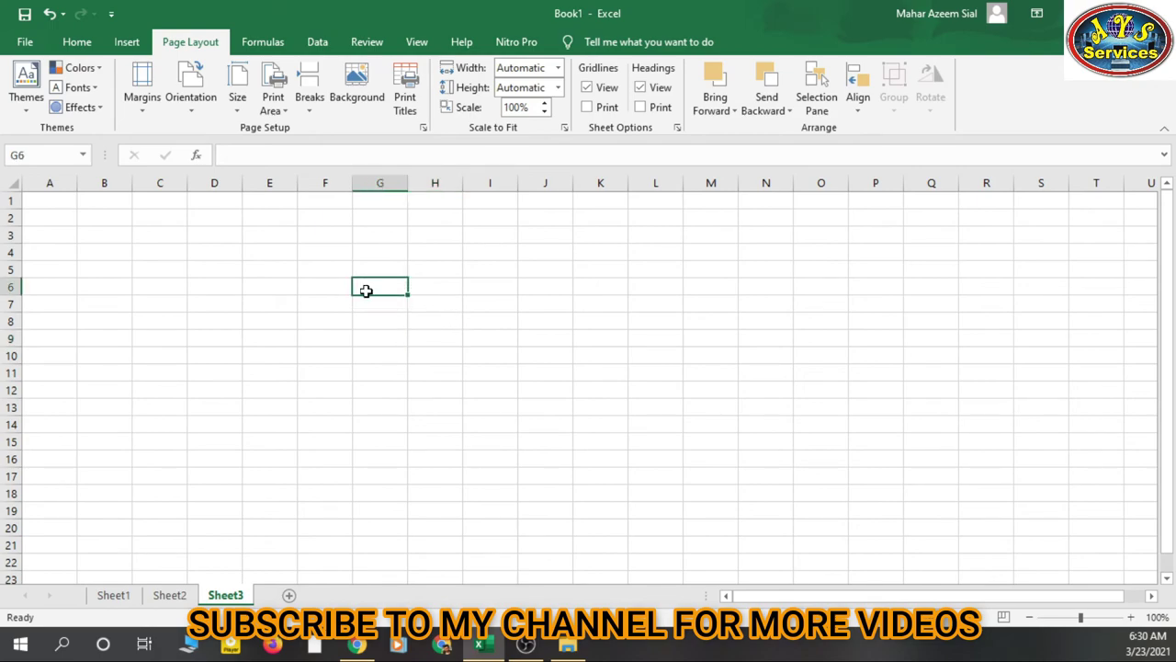
pyautogui.click(375, 318)
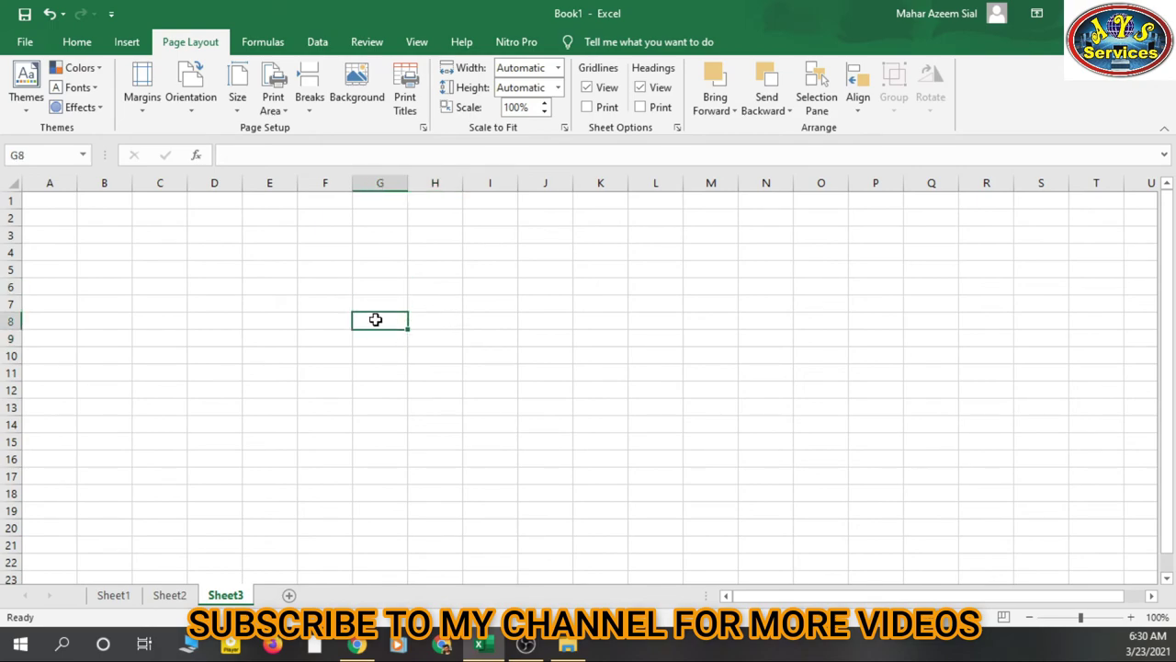
pyautogui.click(278, 360)
# Step: Select the cell range C4:I15 and repeatedly the range B4:H16, ending on the single cell I14
pyautogui.moveTo(162, 255); pyautogui.dragTo(468, 432)
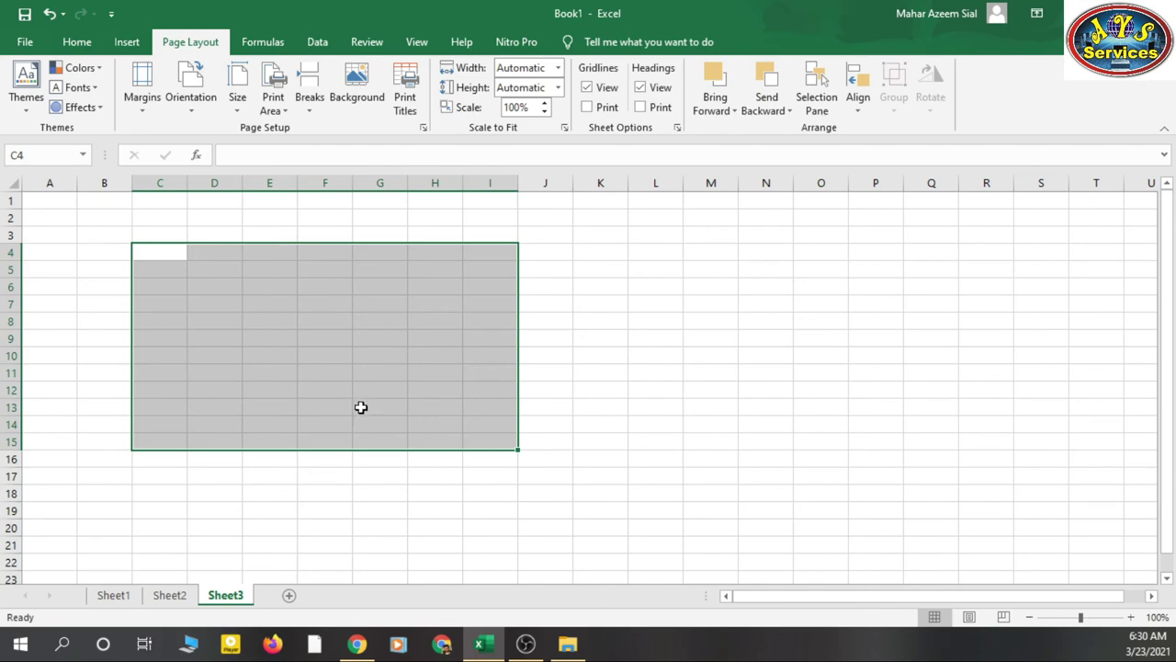
pyautogui.click(160, 285)
pyautogui.moveTo(94, 257); pyautogui.dragTo(425, 472)
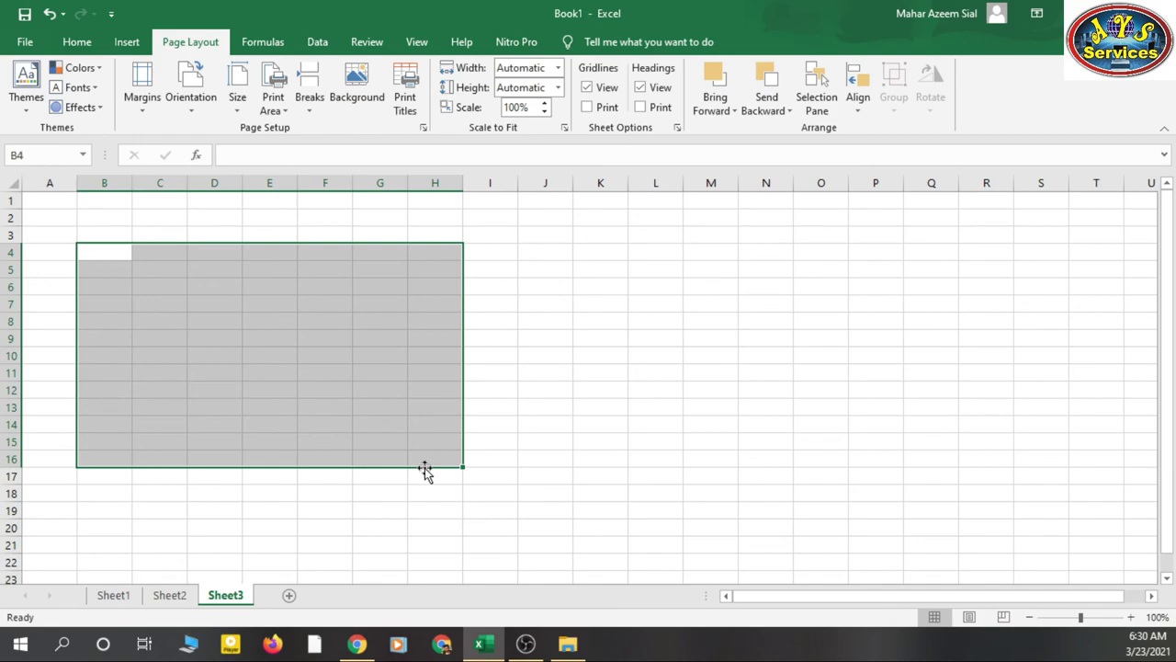
pyautogui.click(245, 304)
pyautogui.moveTo(98, 252); pyautogui.dragTo(438, 459)
pyautogui.click(511, 420)
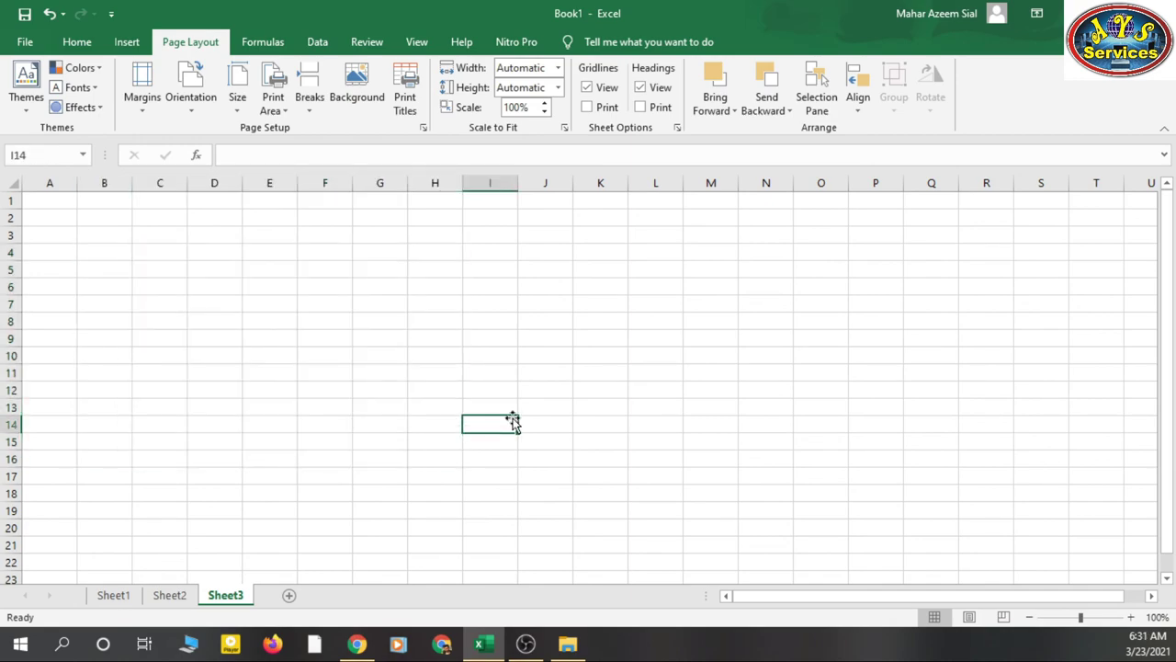